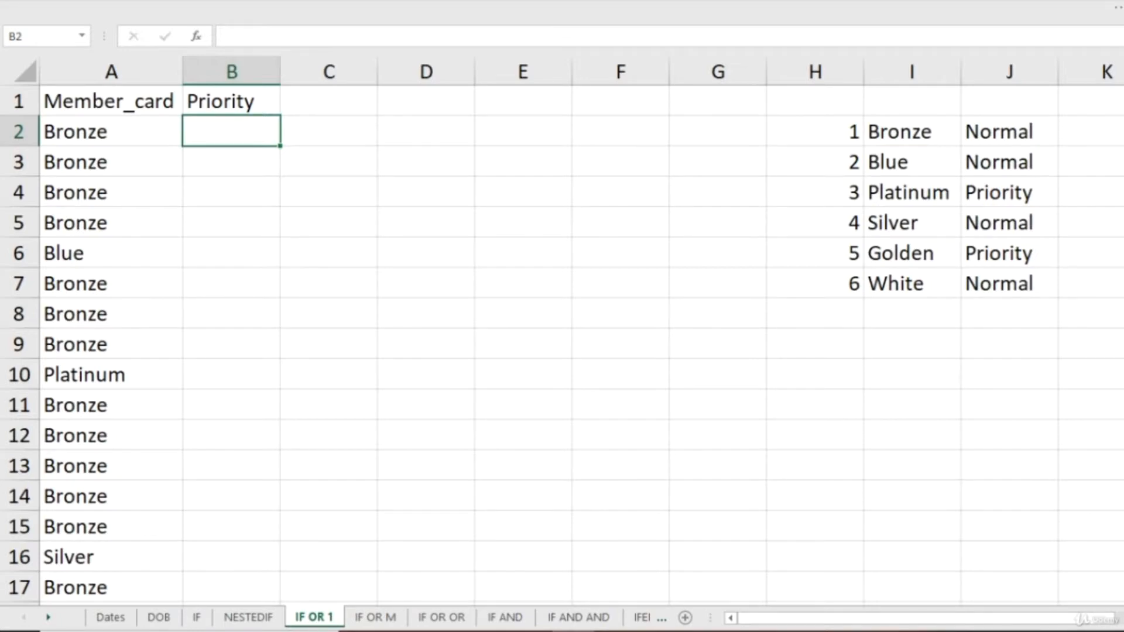
Step: Begin an IF formula in B2 with a nested OR whose first condition is A2="Bronze"
type("=if")
key("Tab")
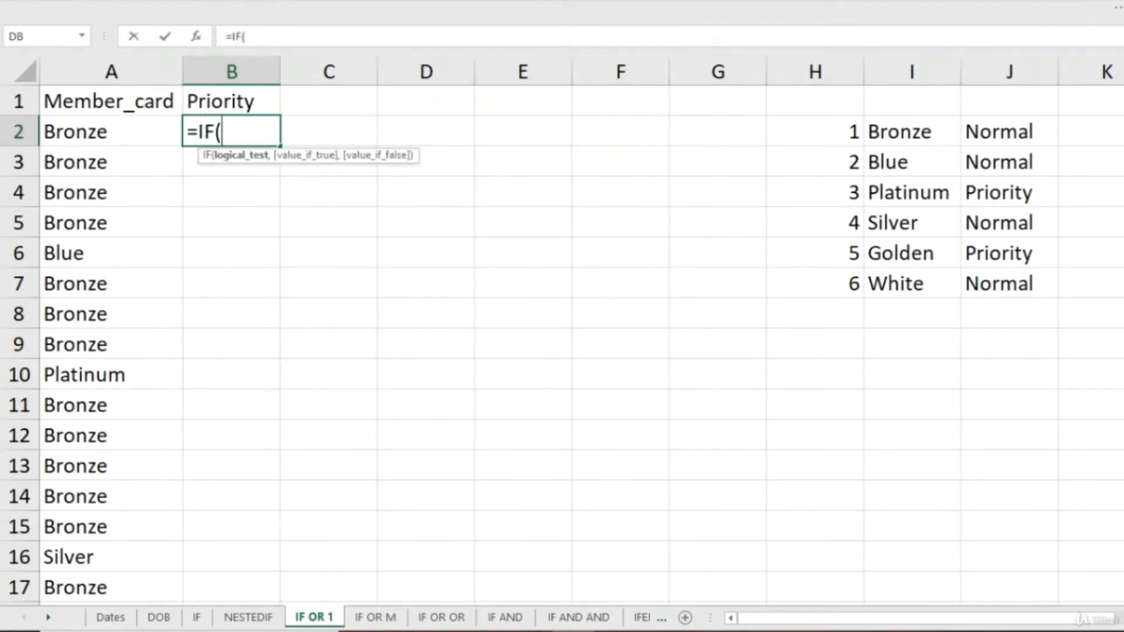
type("or")
key("Tab")
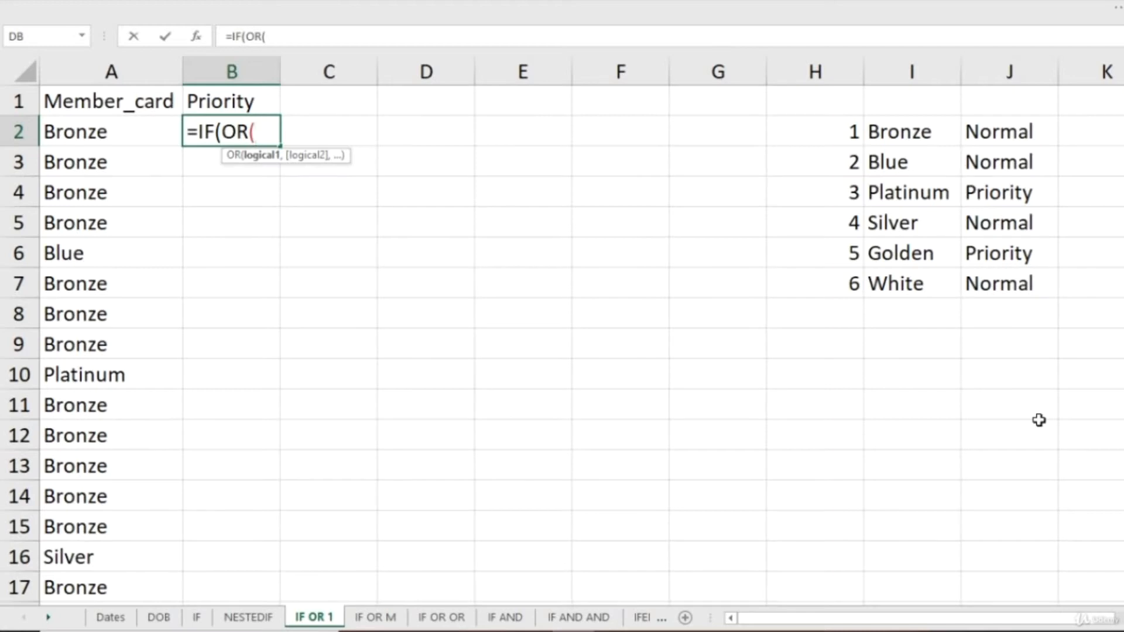
key("Left")
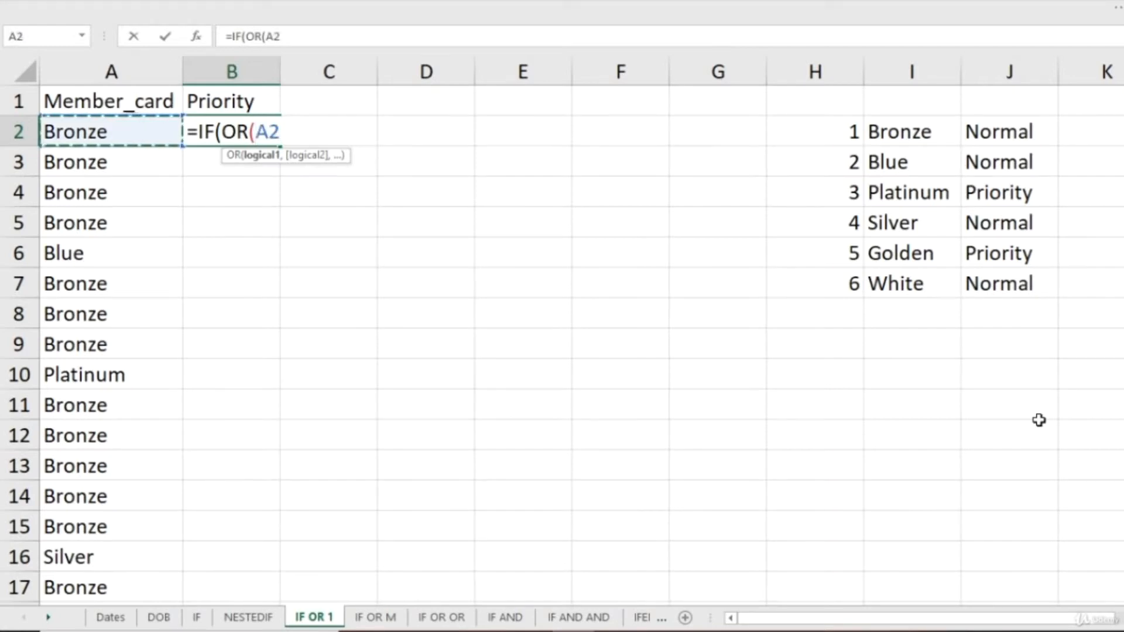
type("=")
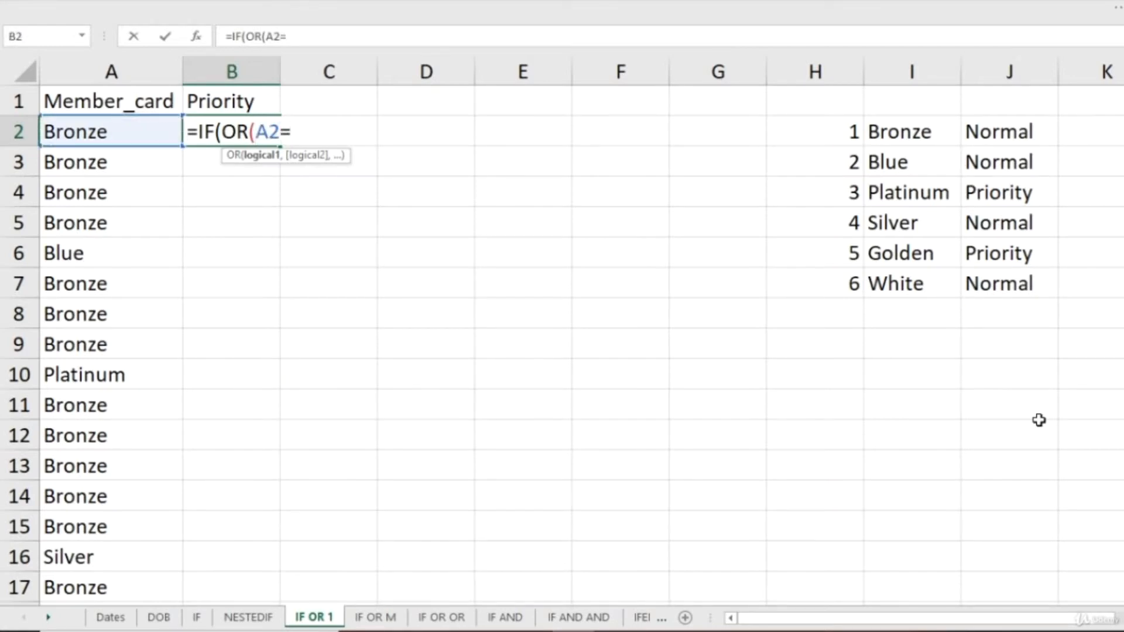
type("\"Bronz")
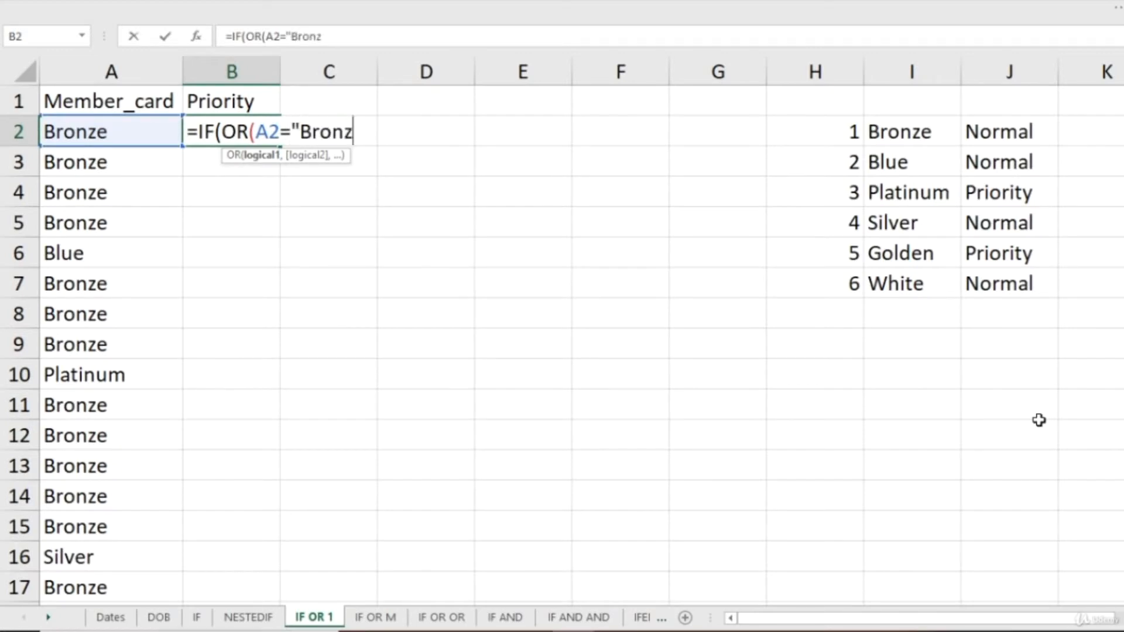
type("e\",")
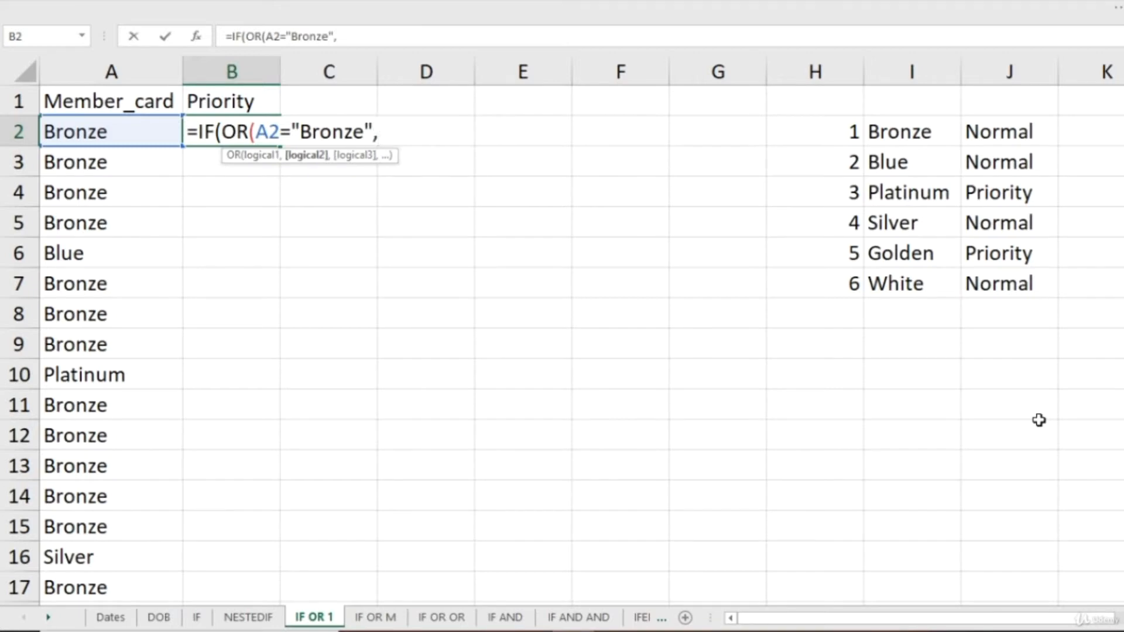
Step: Add the conditions A2="Blue" and A2="White" to the OR test in B2
key("Left")
type("=")
type("\"Bl")
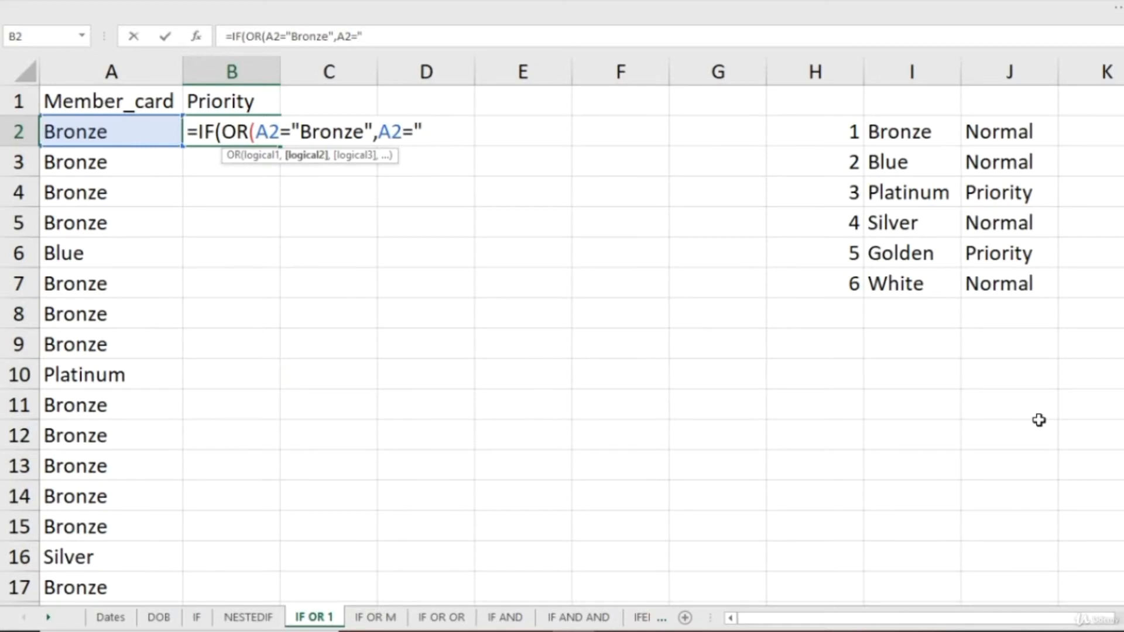
type("ue\"")
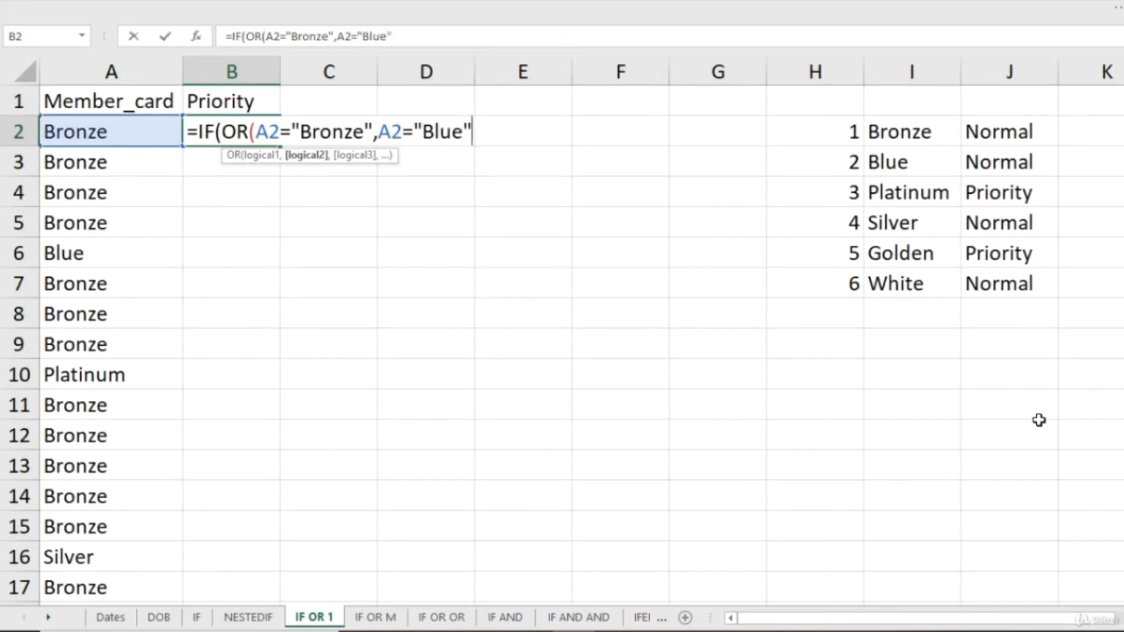
type(",")
key("Left")
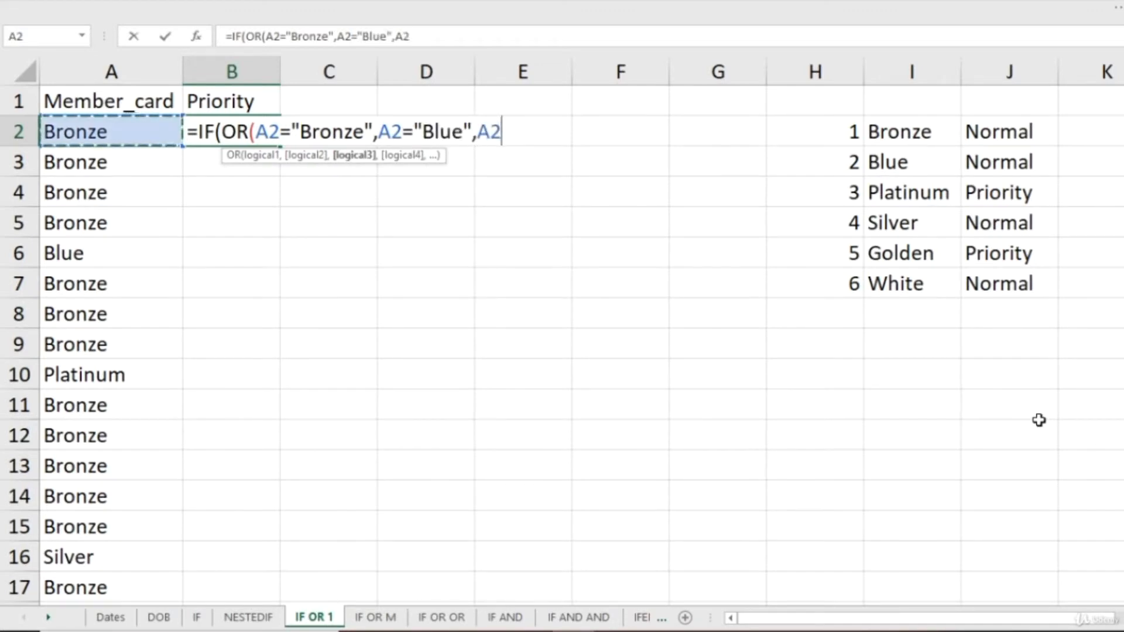
type("=\"")
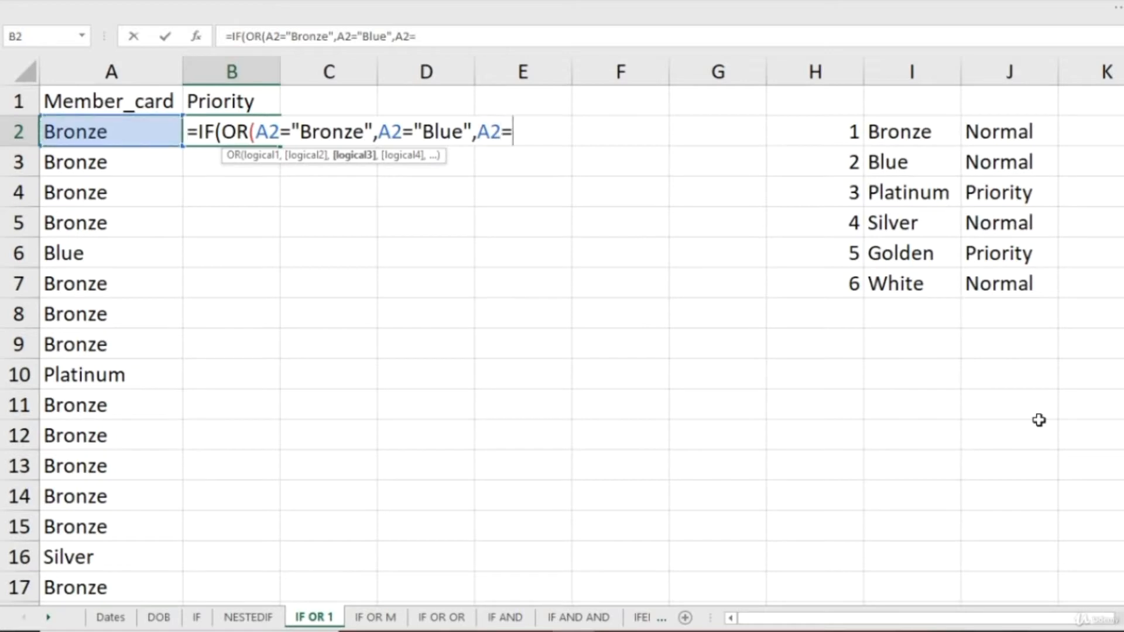
type("W")
key("BackSpace")
type("\"White\"")
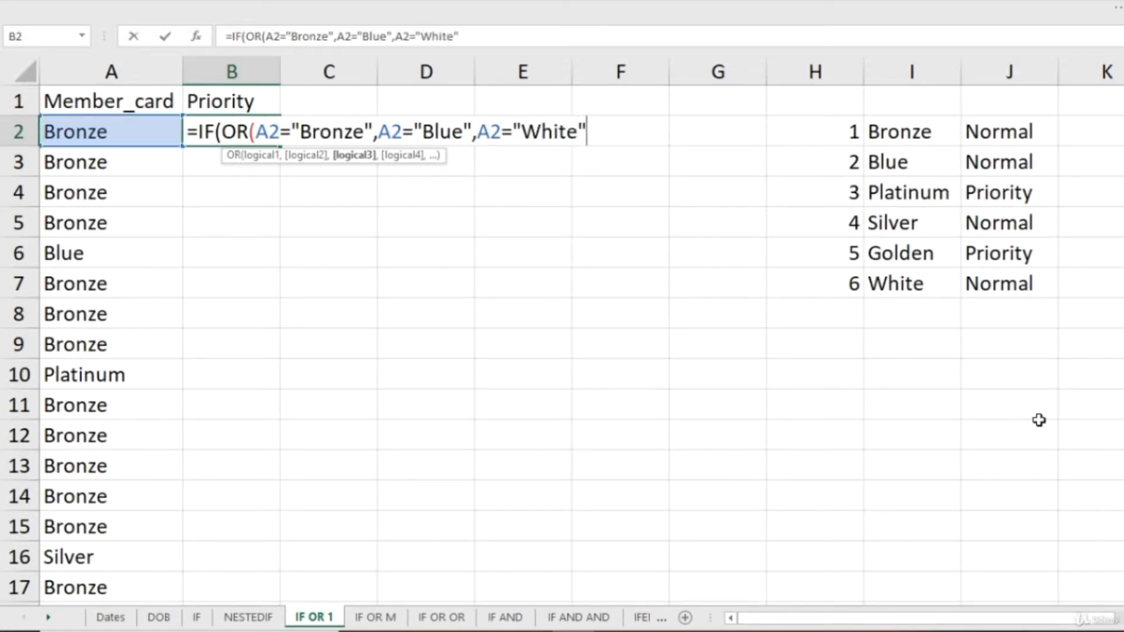
Step: Add A2="Silver" as the last OR condition in B2 and close the OR function
type(",")
key("Left")
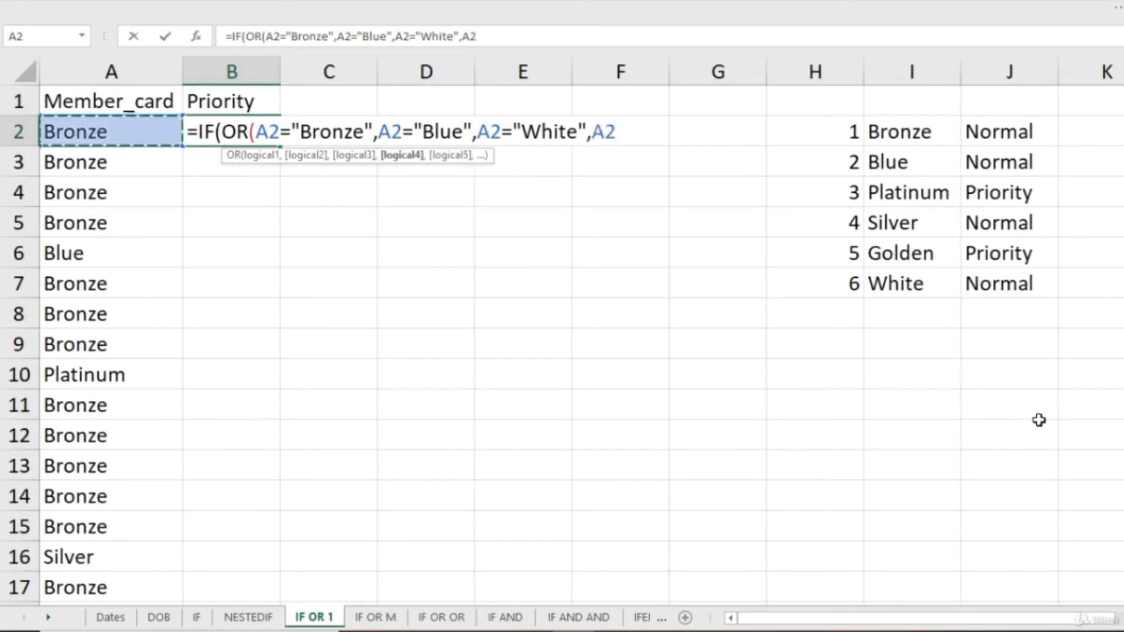
type("=\"")
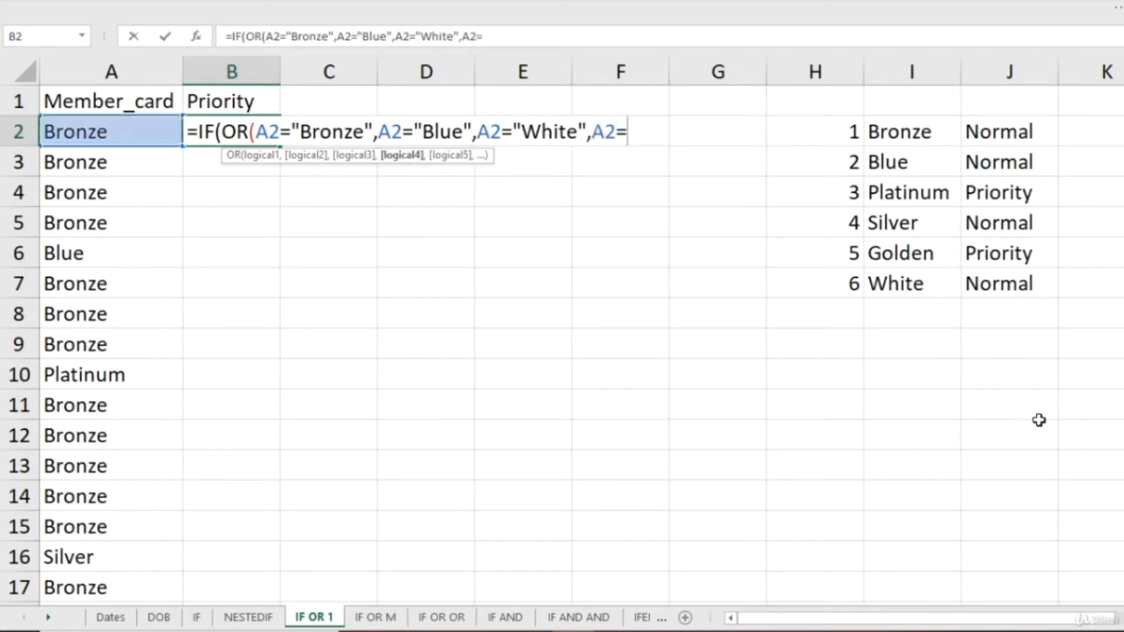
type("Sivler")
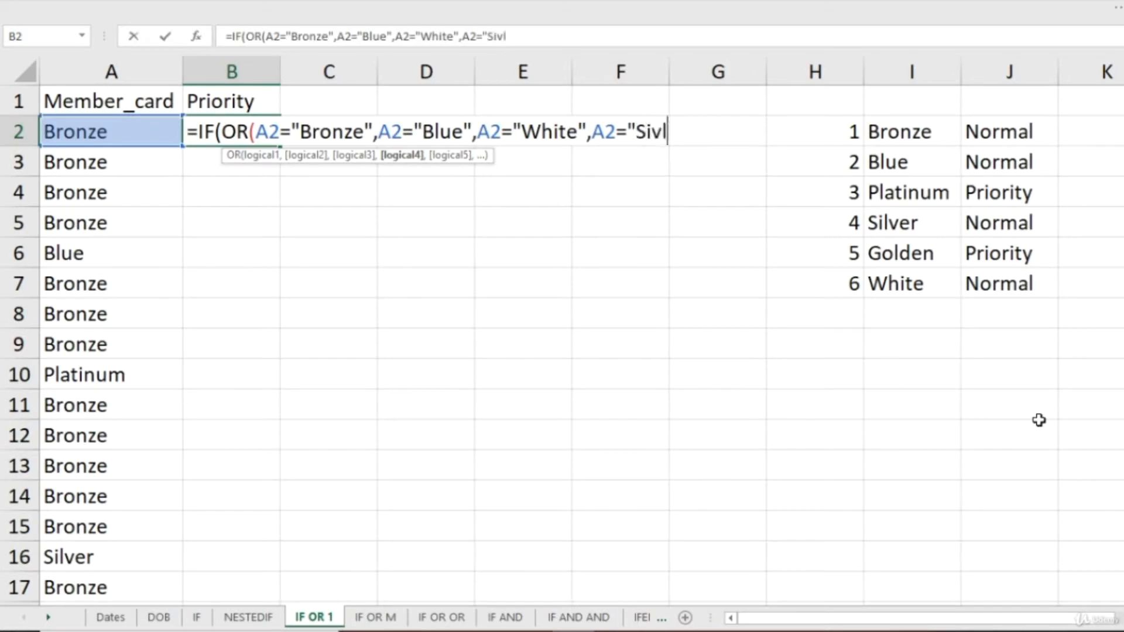
key("BackSpace")
key("BackSpace")
key("BackSpace")
key("BackSpace")
type("lver")
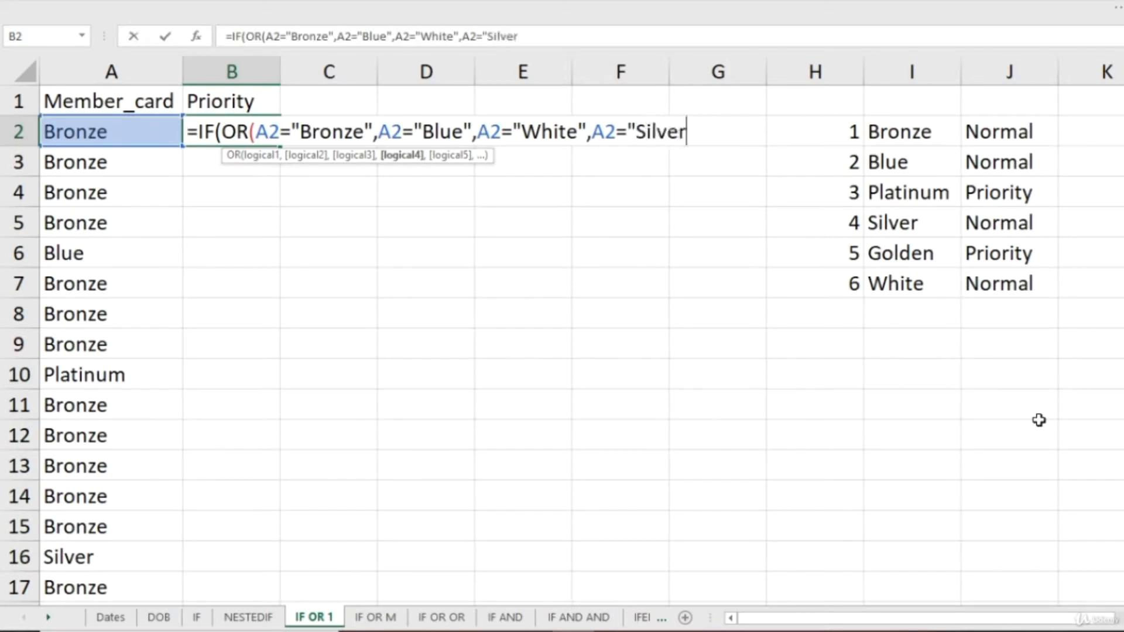
type("\"")
type(")")
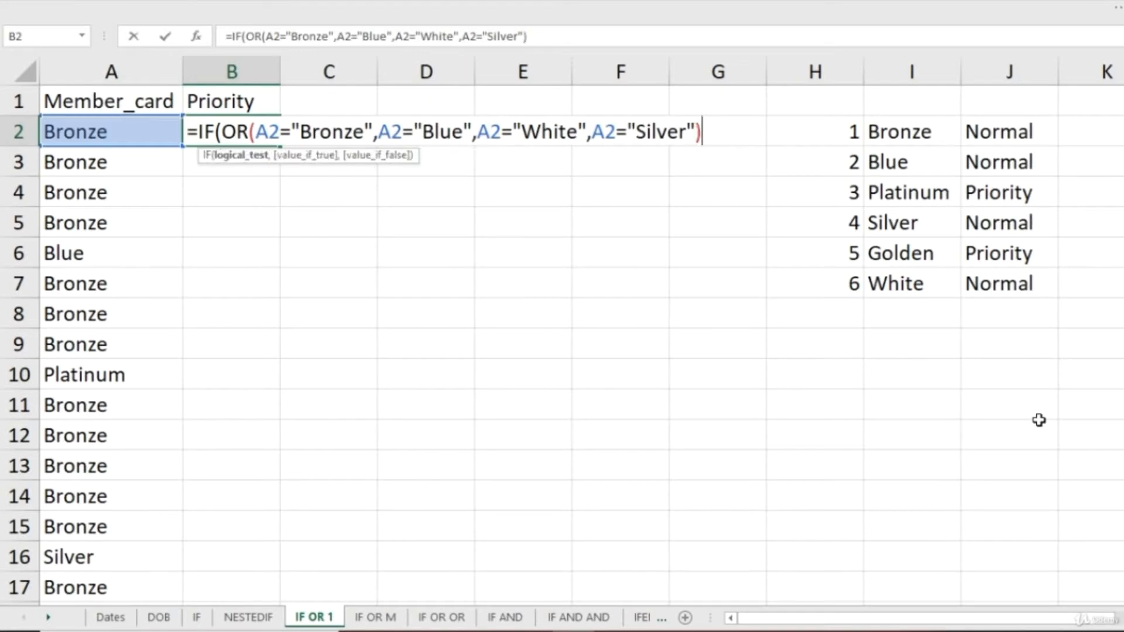
Step: Complete the B2 formula with "Normal" as the true result and "Priority" as the false result, accepting the closing-parenthesis correction
type(",\"")
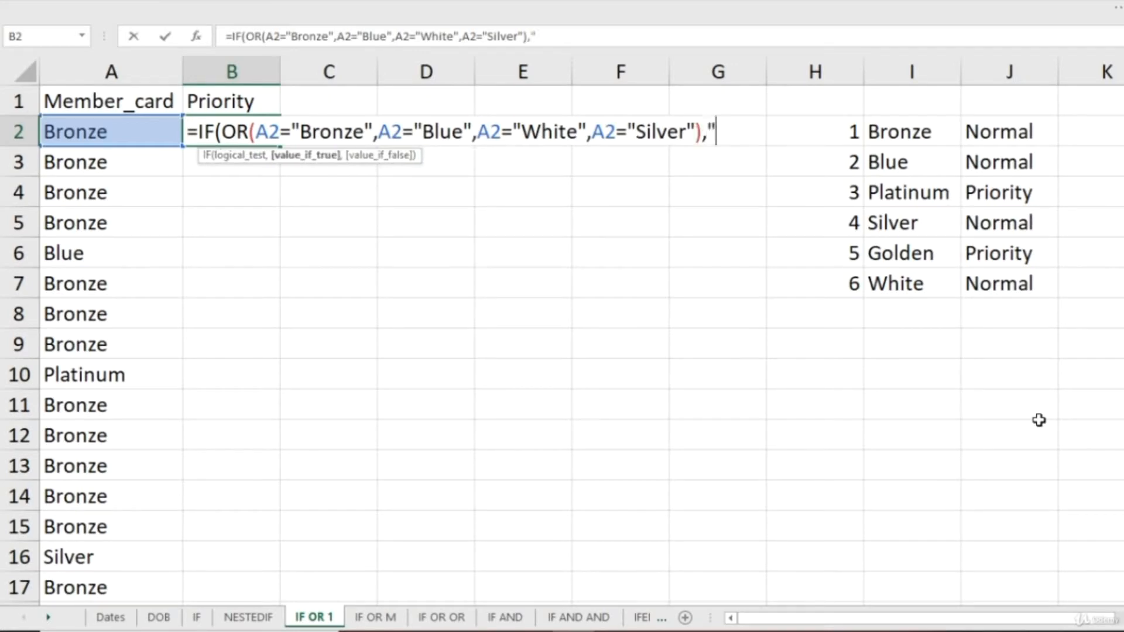
type("Normal")
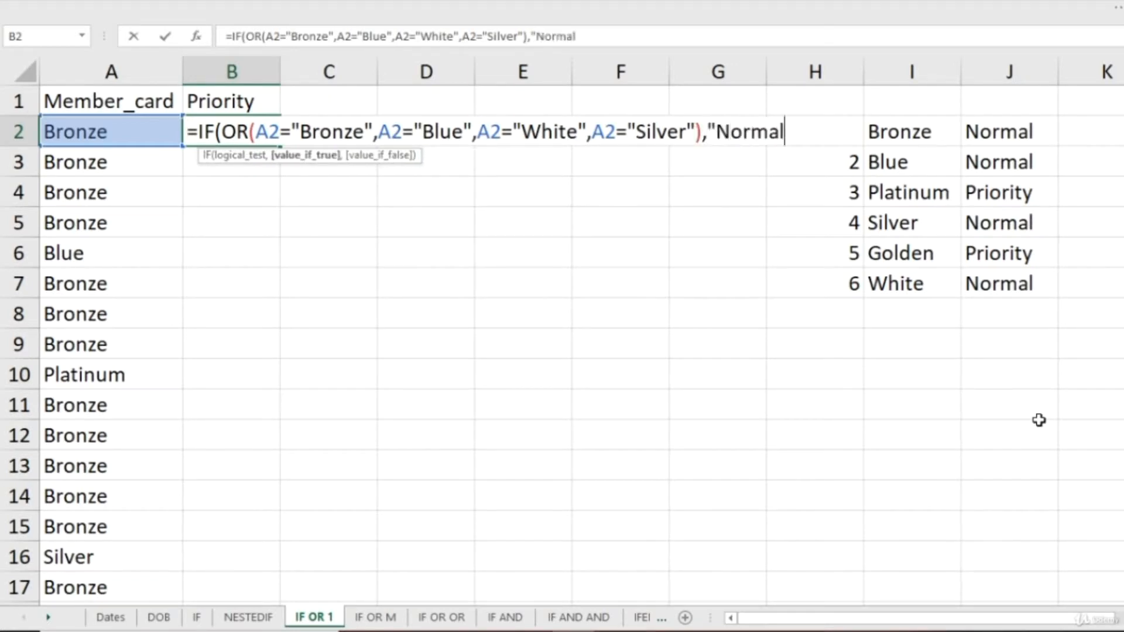
type("\",")
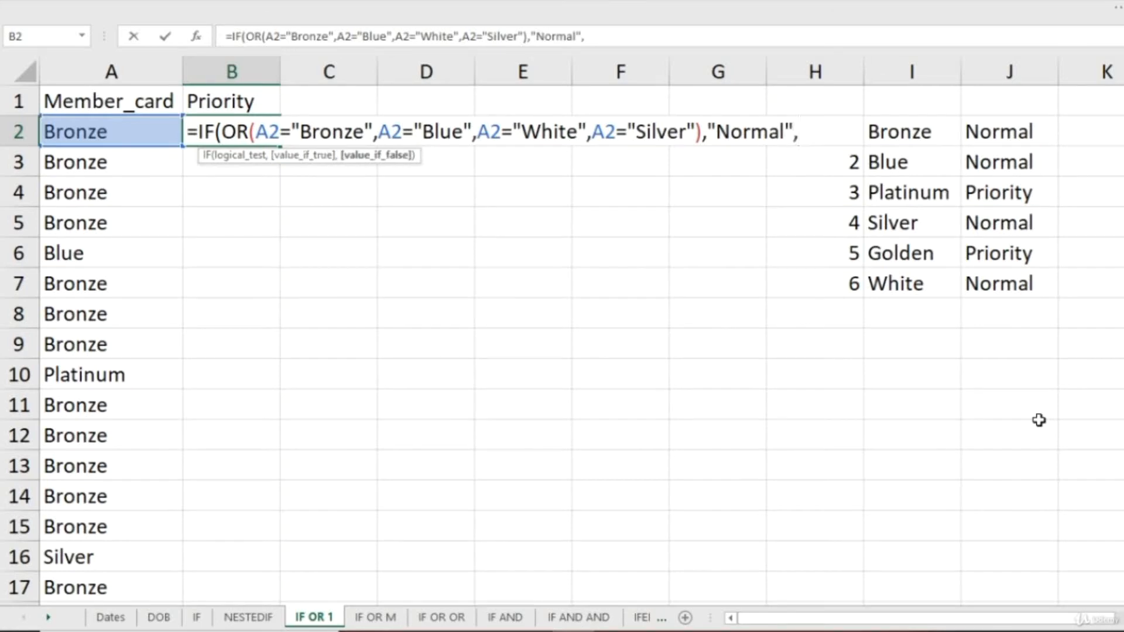
type("\"Priority\"")
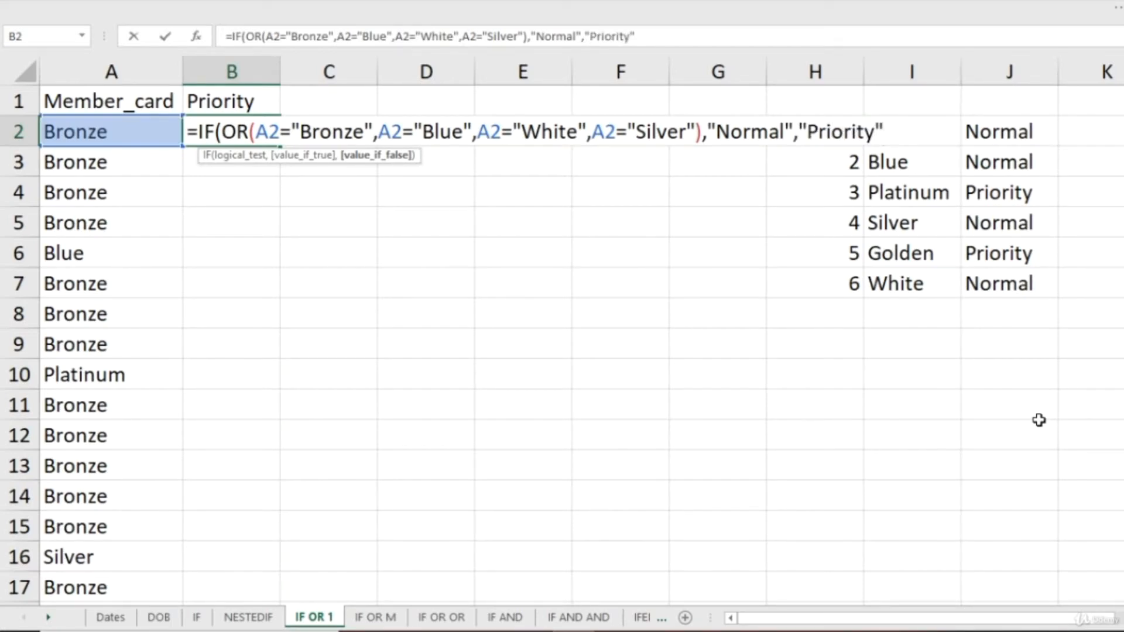
key("Return")
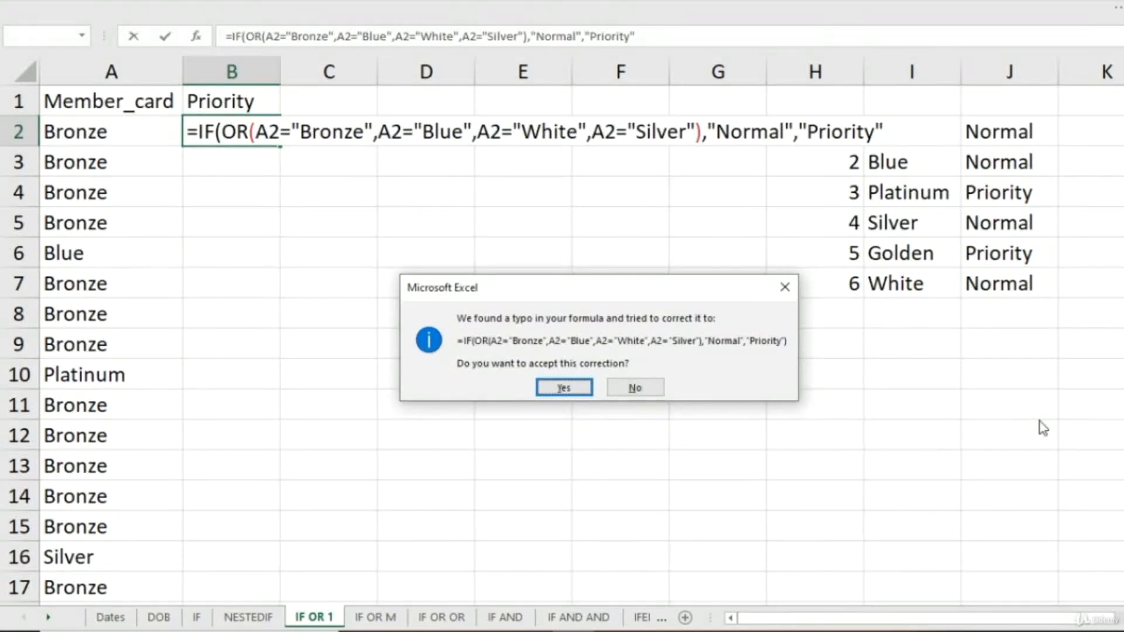
key("Return")
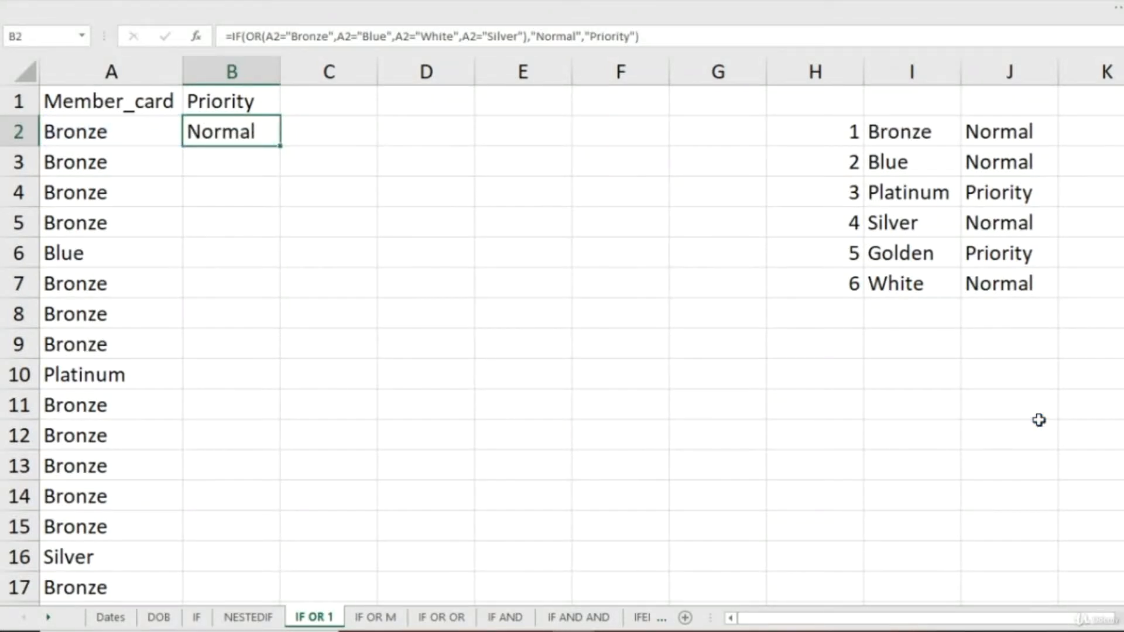
Step: Copy the B2 formula down column B to row 202, the last row with a member card
key("ctrl+c")
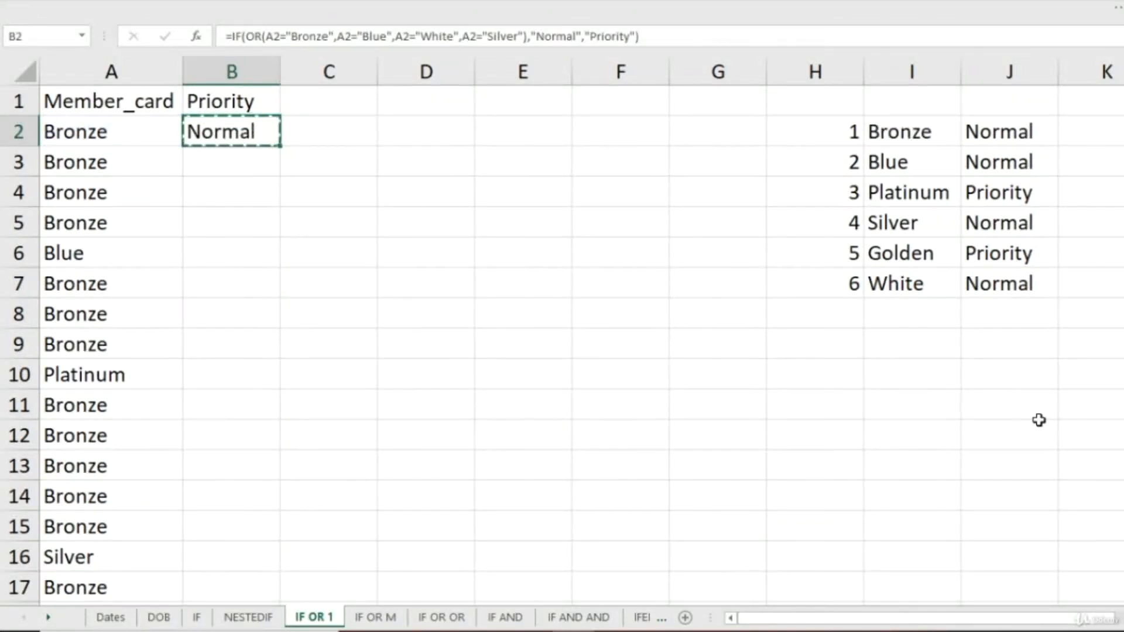
key("Left")
key("ctrl+Down")
key("Right")
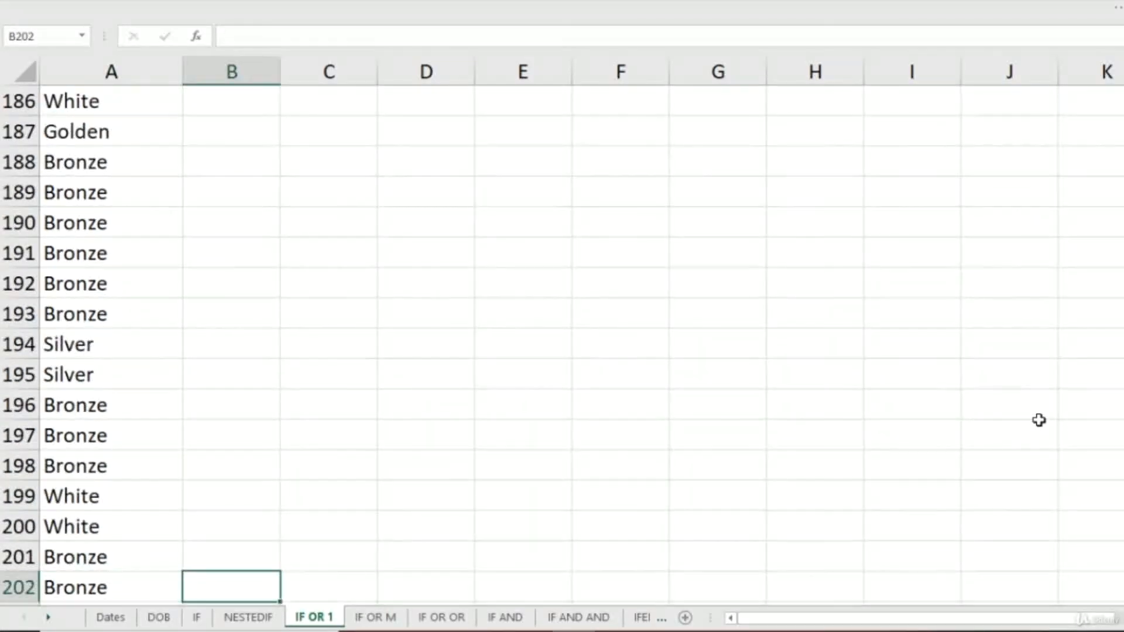
key("ctrl+shift+Up")
key("ctrl+v")
key("Escape")
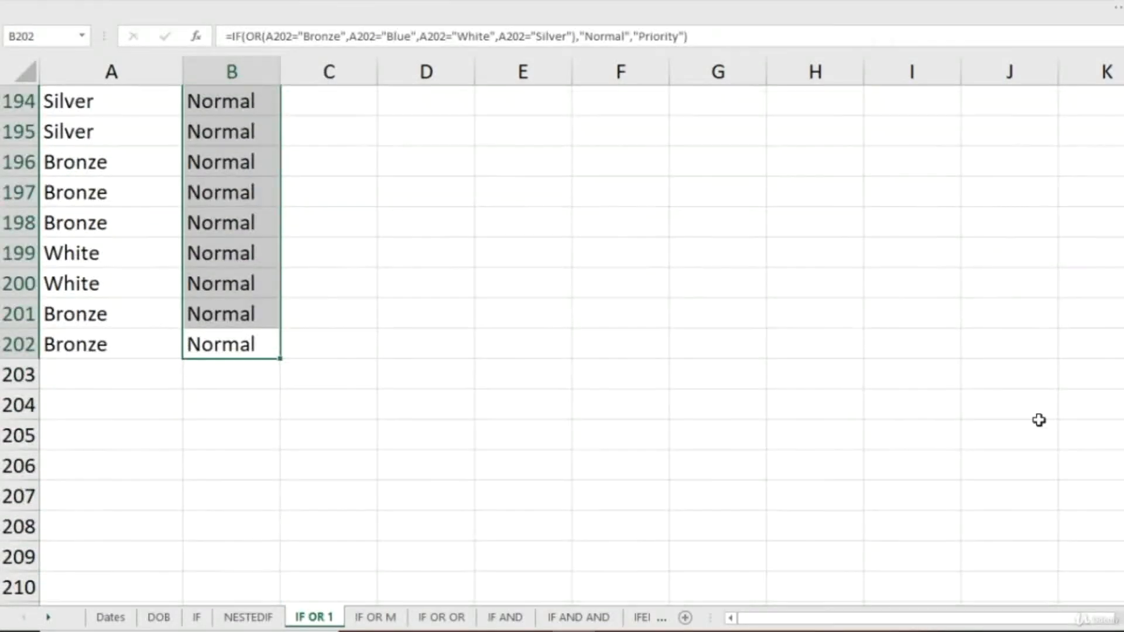
Step: Inspect the copied formula in B10, beside the first Platinum card
key("ctrl+Up")
key("Down")
key("Down")
key("Down")
key("Down")
key("Down")
key("Down")
key("Down")
key("Down")
key("Down")
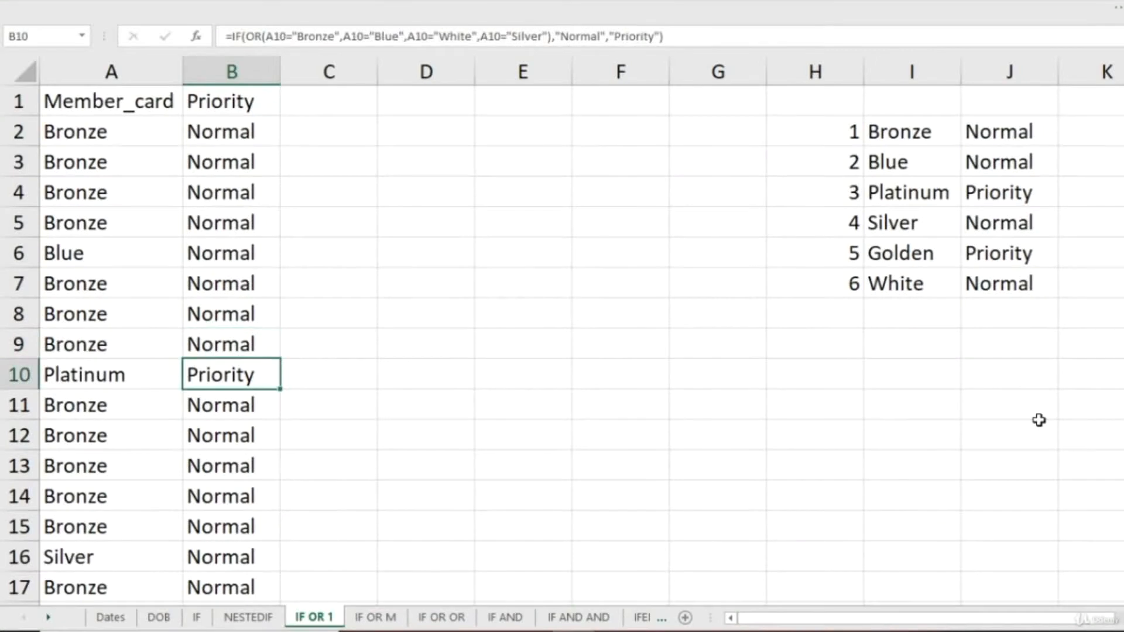
key("F2")
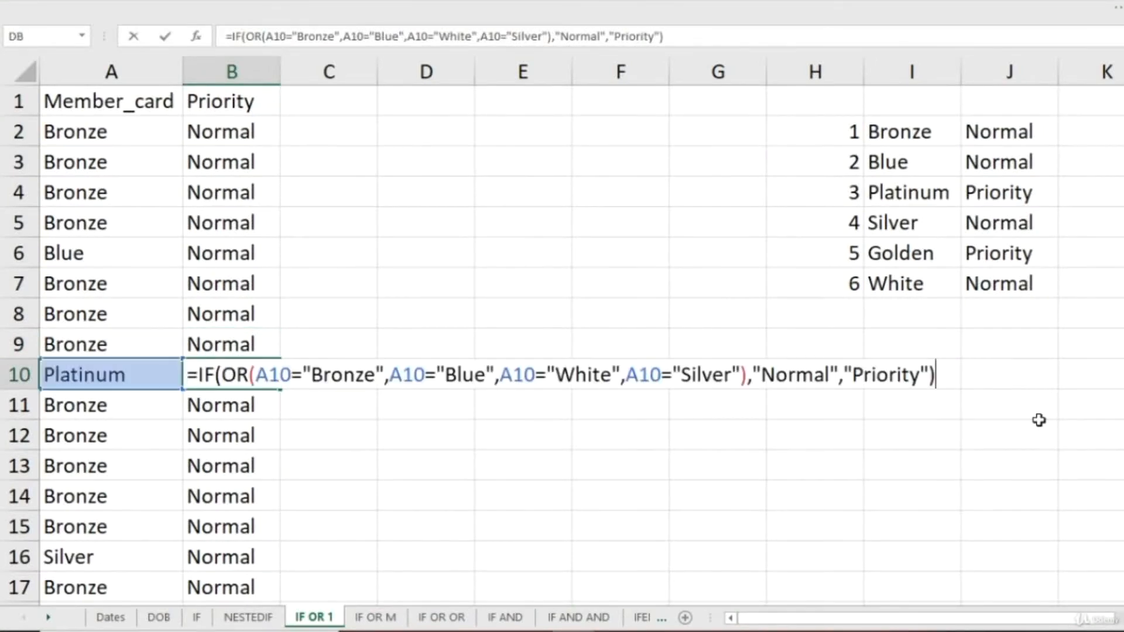
key("Return")
Step: Check the results against the card types from row 11 to row 24, including the Golden card in row 21 and the formula in B24
key("Down")
key("Down")
key("Down")
key("Down")
key("Down")
key("Down")
key("Down")
key("Down")
key("Down")
key("Down")
key("Down")
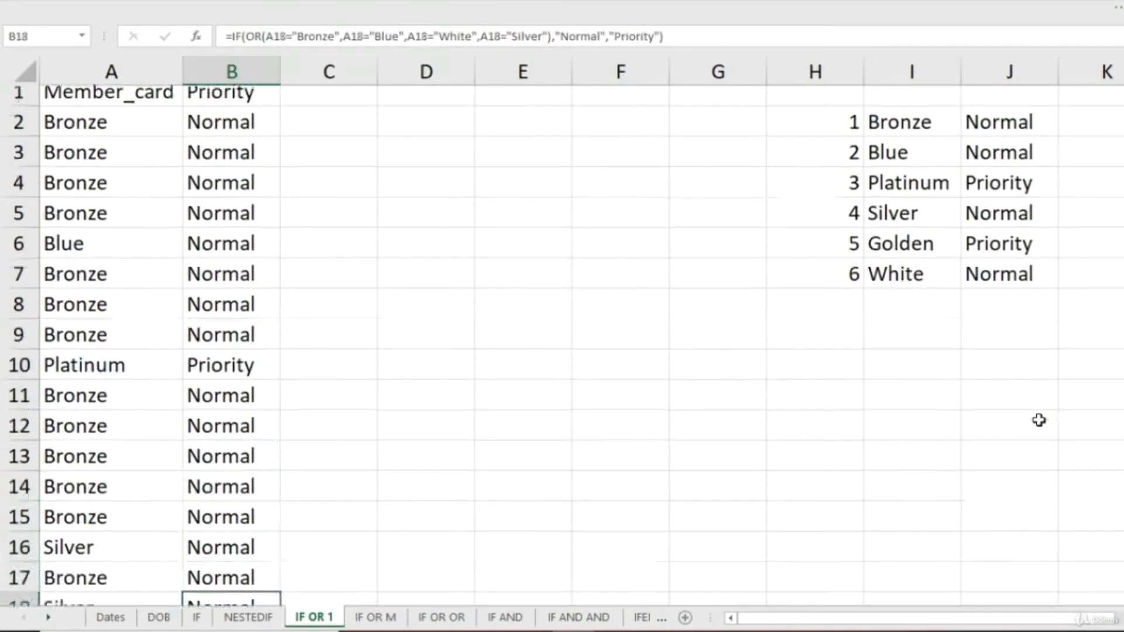
key("Down")
key("Down")
key("Up")
key("Up")
key("Up")
key("Up")
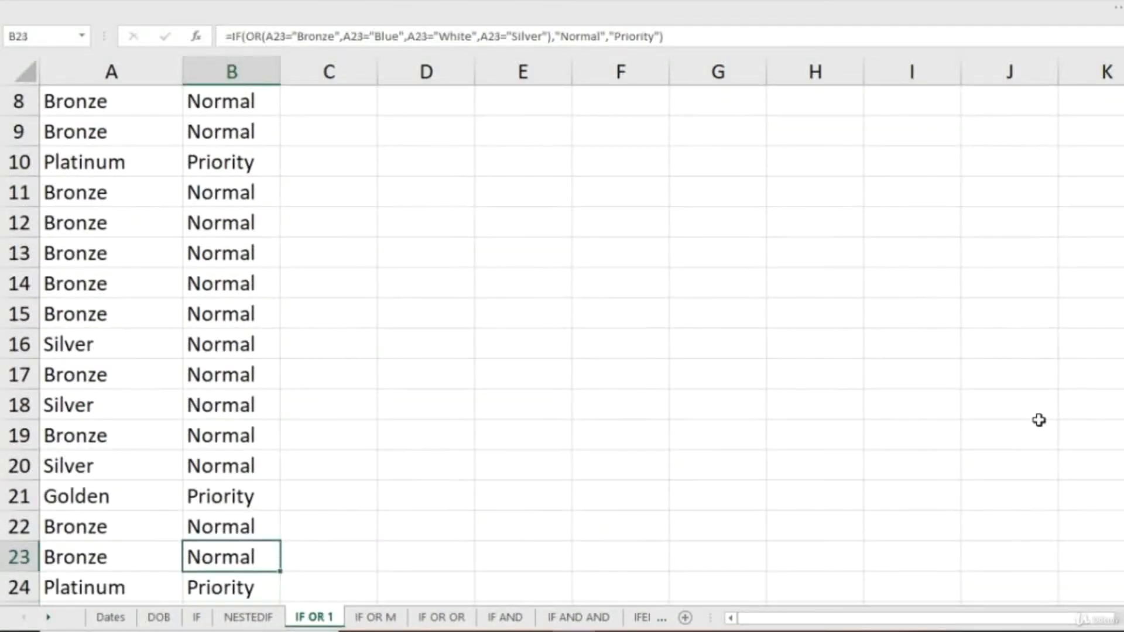
key("Down")
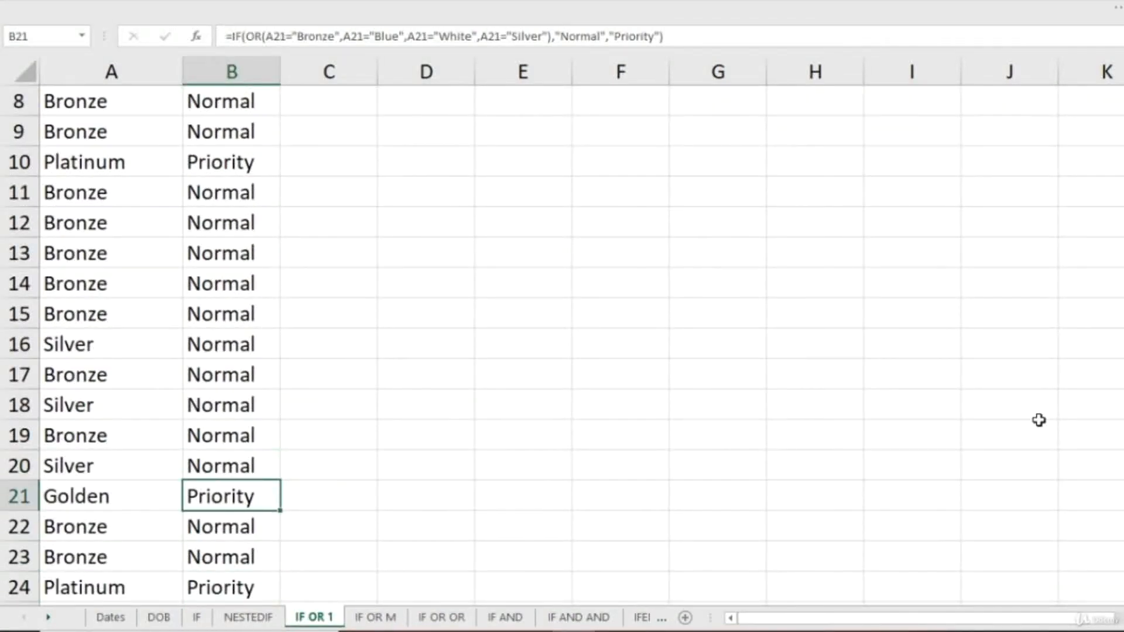
key("Down")
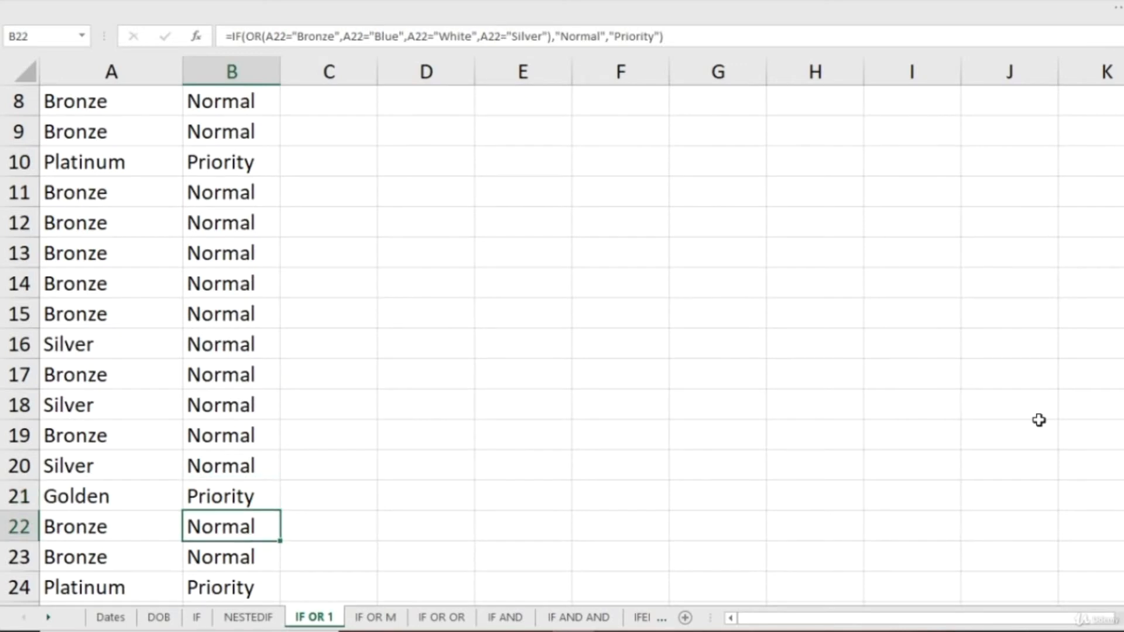
key("Down")
key("Down")
key("F2")
key("Return")
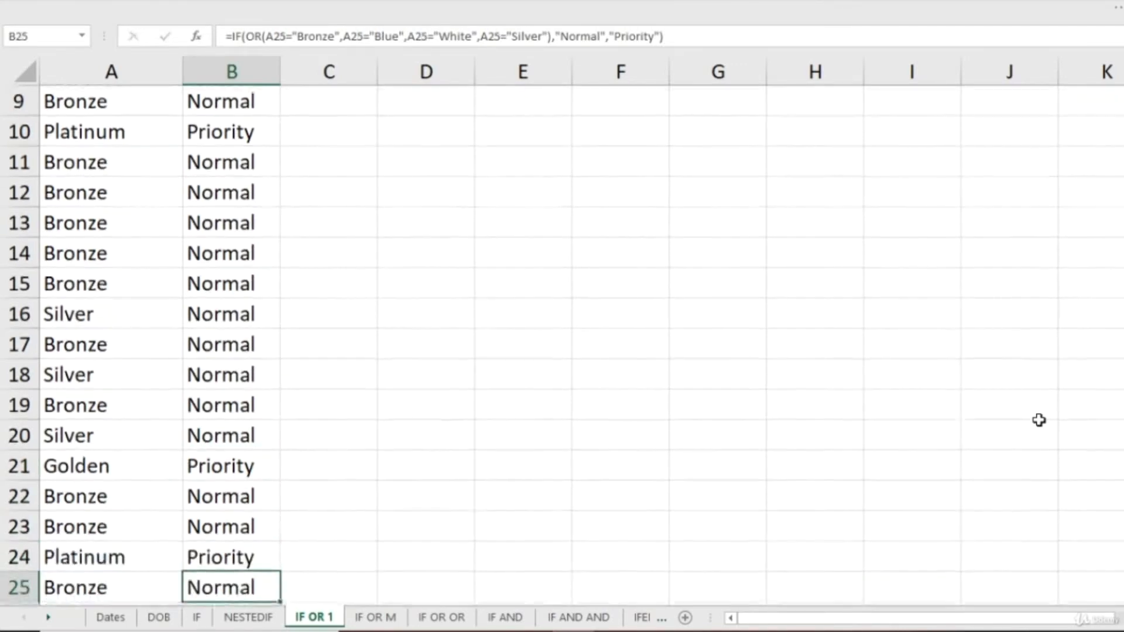
Step: Review the column B results for the cards in rows 25 to 32 and return to cell B2
key("Down")
key("Down")
key("Down")
key("Down")
key("Down")
key("Down")
key("Down")
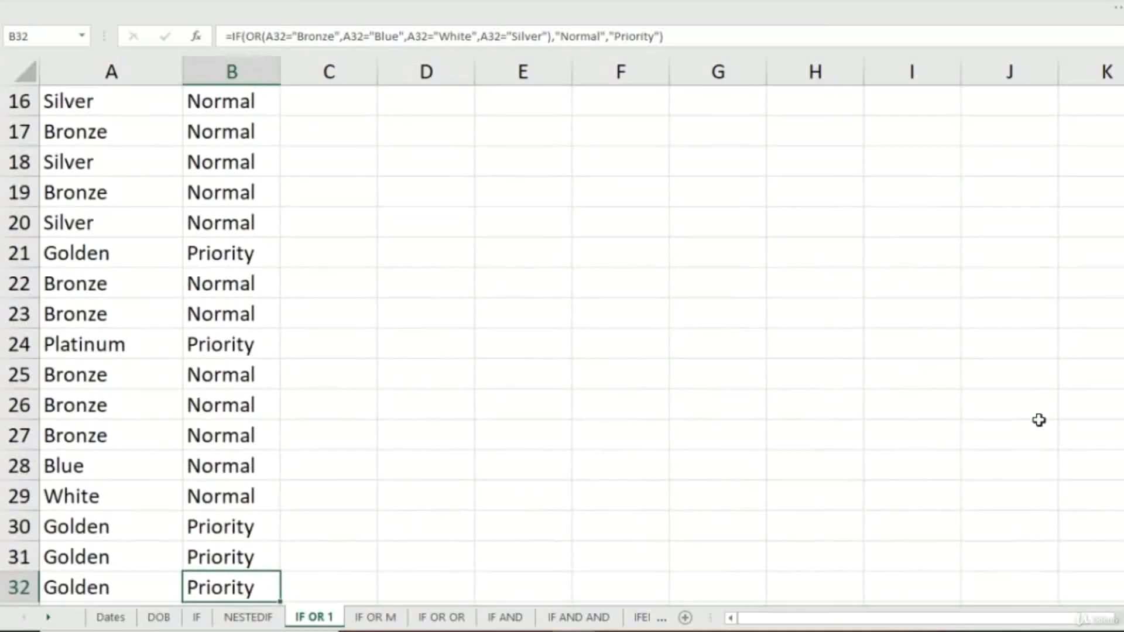
key("ctrl+Up")
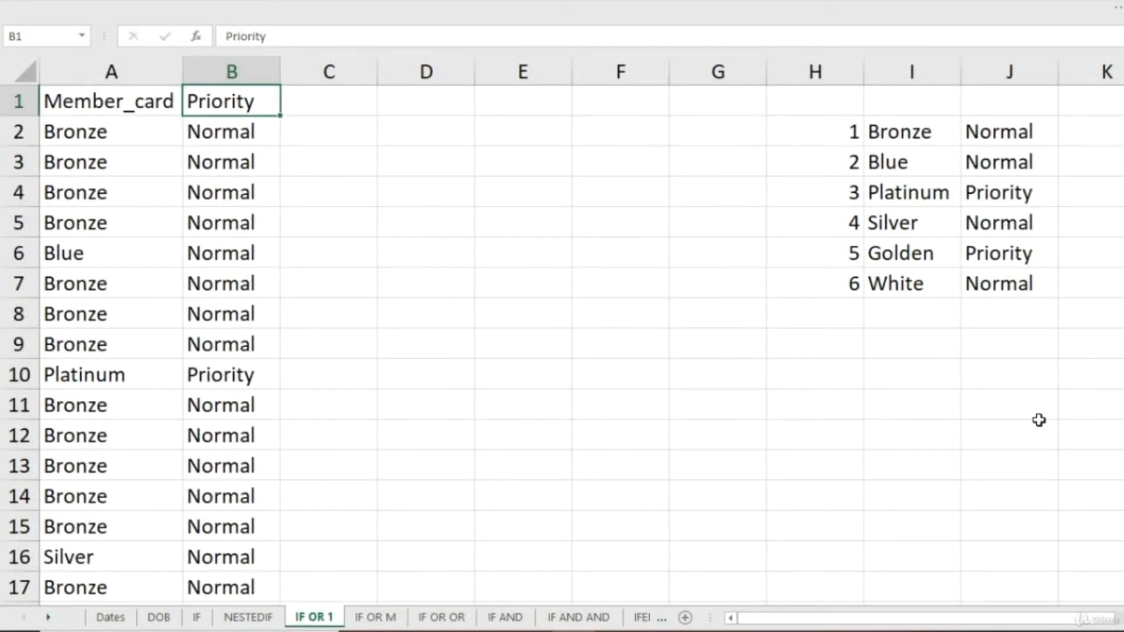
key("Down")
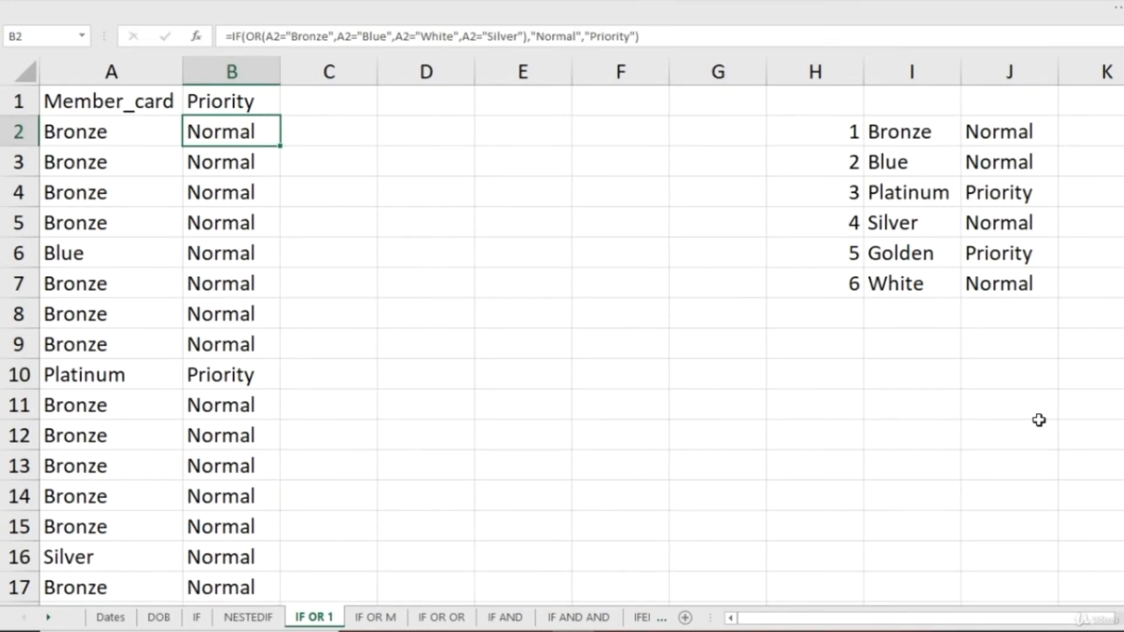
Step: Clear the existing formulas from column B, from B2 down to the last filled row
key("ctrl+shift+Down")
key("Delete")
key("ctrl+BackSpace")
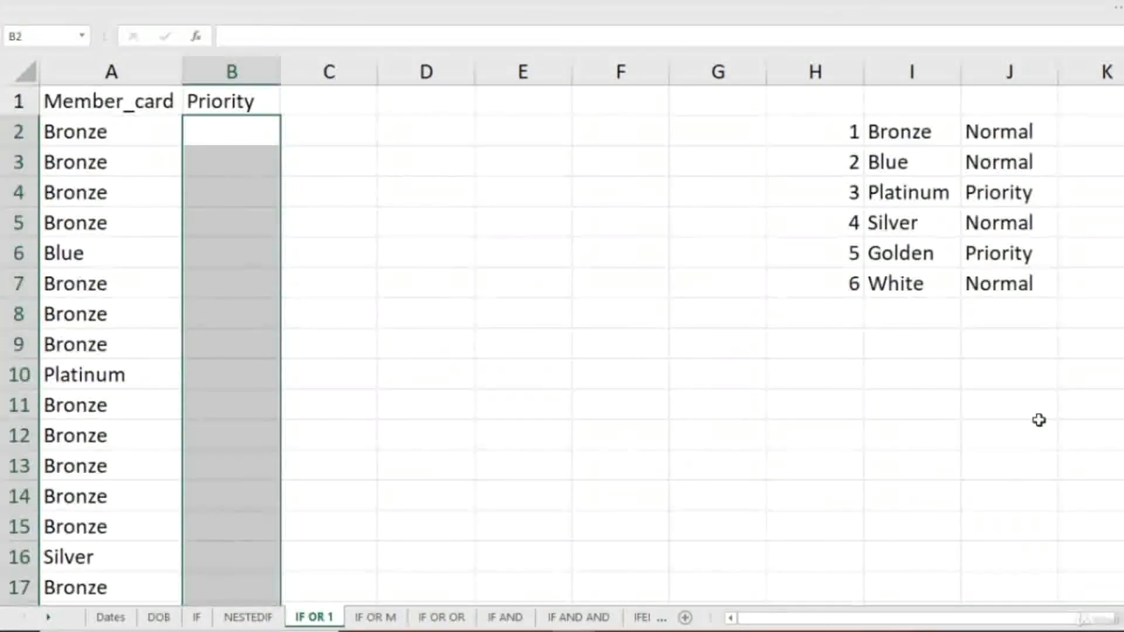
Step: Start an IF formula in B2 with a nested OR whose first condition is A2="Golden"
type("=IF(or")
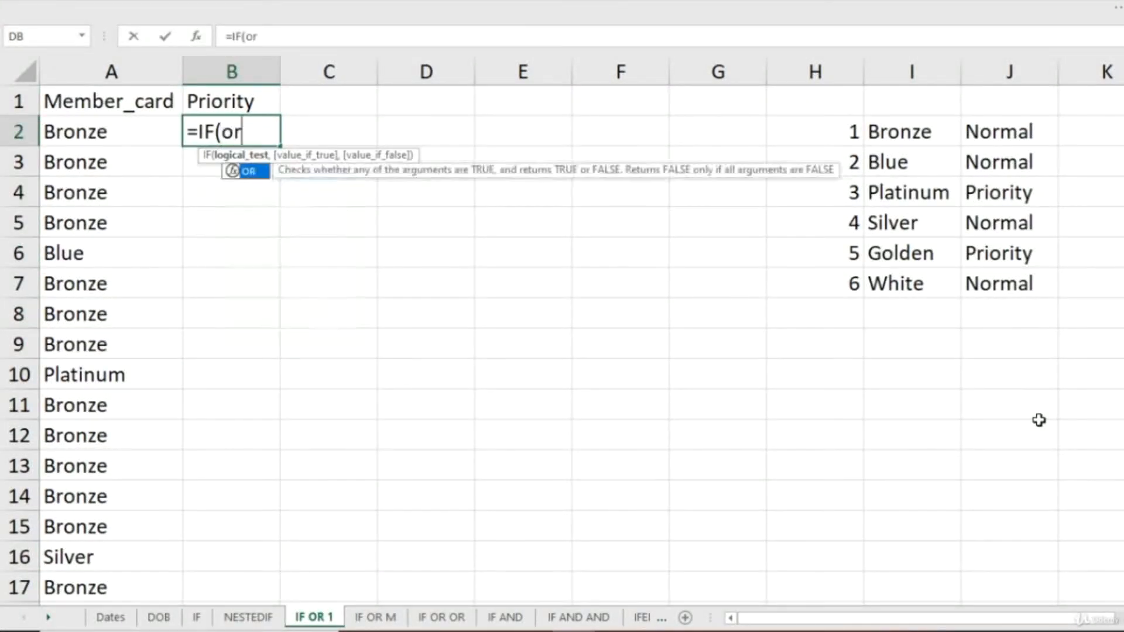
key("Tab")
key("Left")
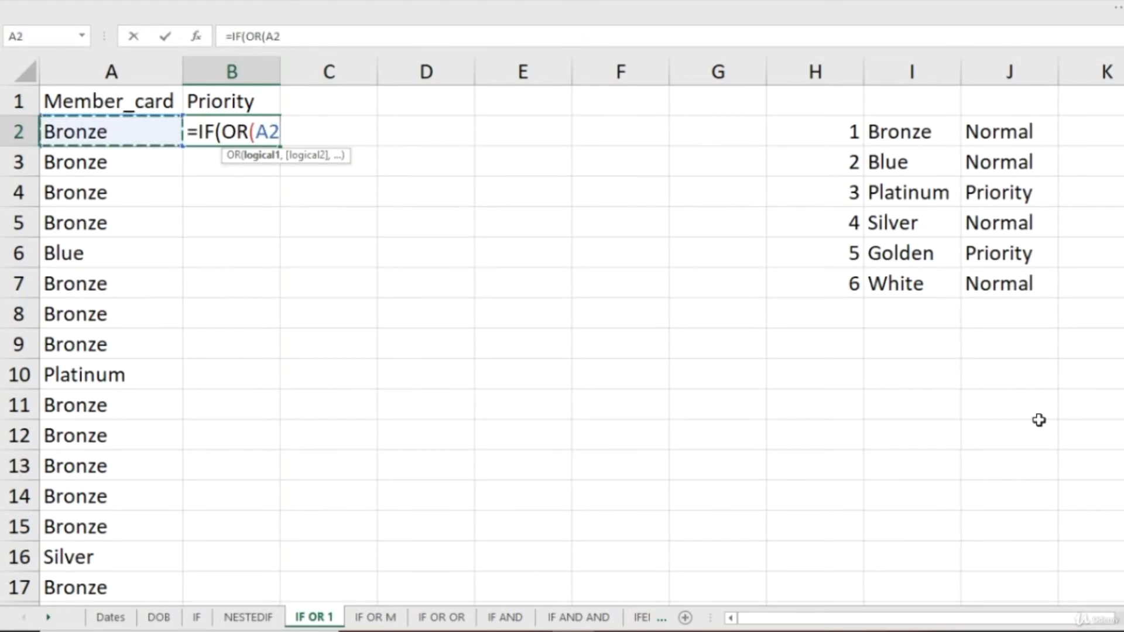
type("=:G")
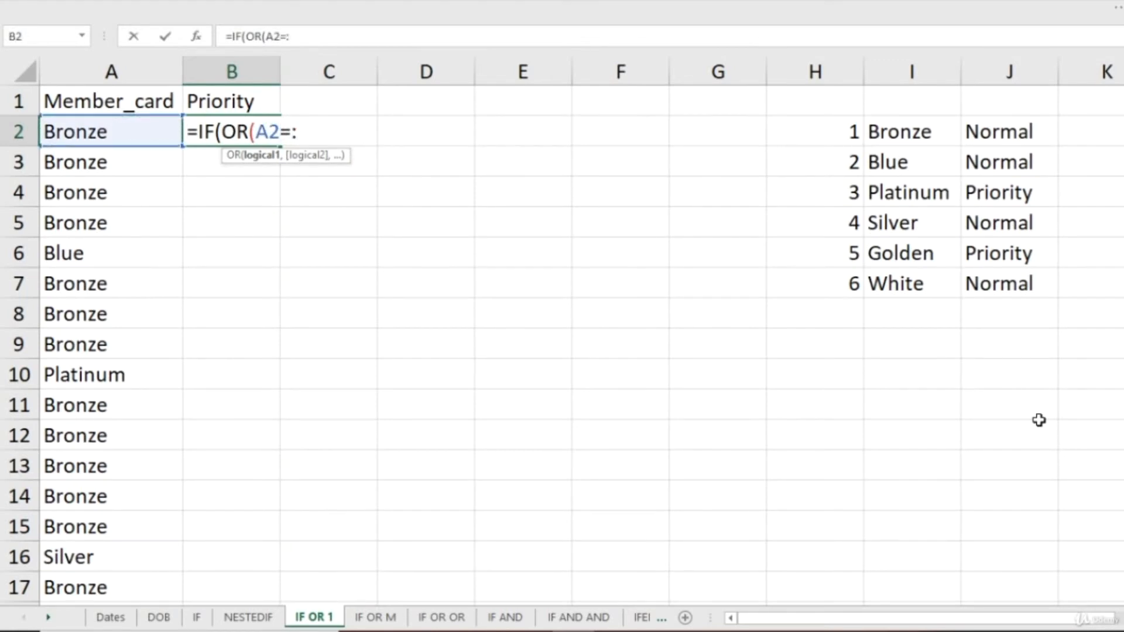
key("BackSpace")
key("BackSpace")
type("\"Golden\",")
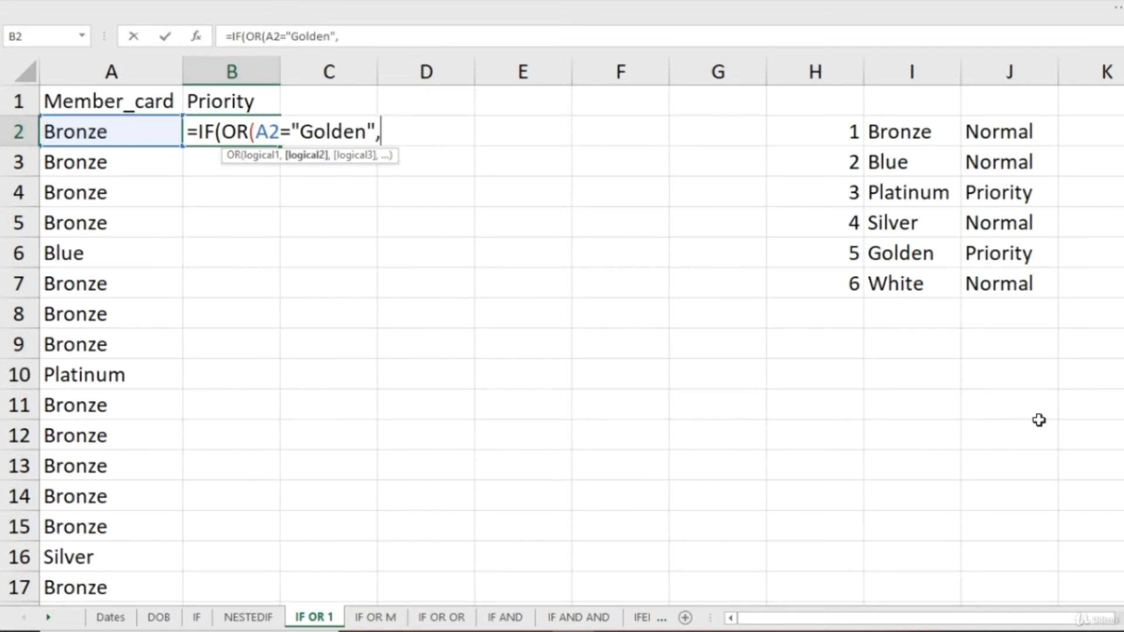
Step: Add A2="Platinum" as the second OR condition in the B2 formula and close the OR function
key("Left")
type("=")
type("\"Platim")
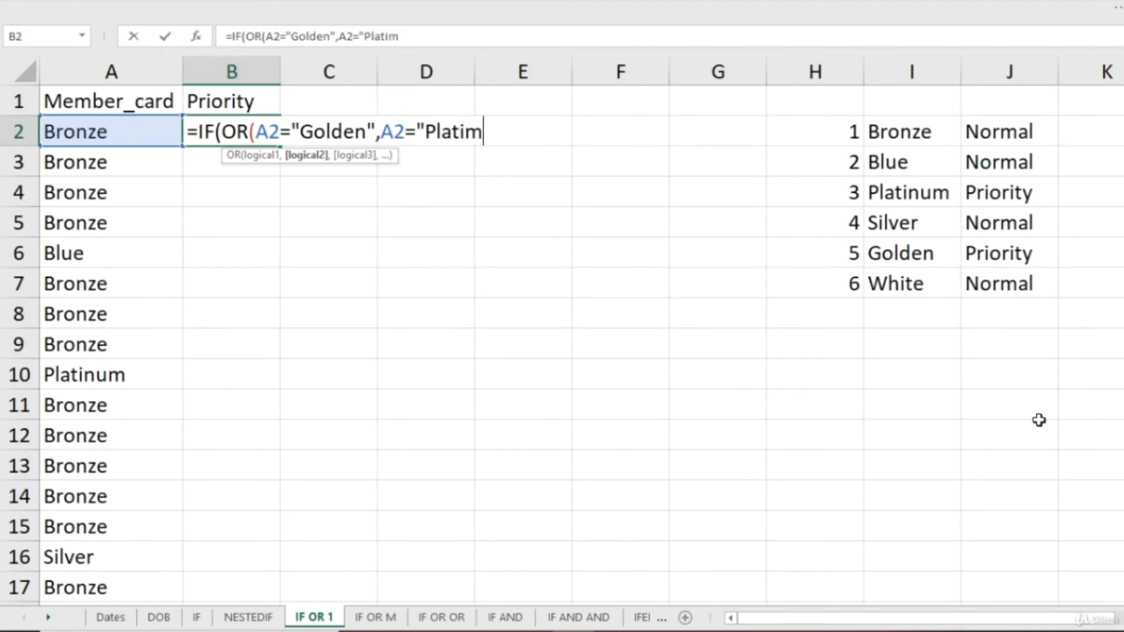
key("BackSpace")
type("num\"")
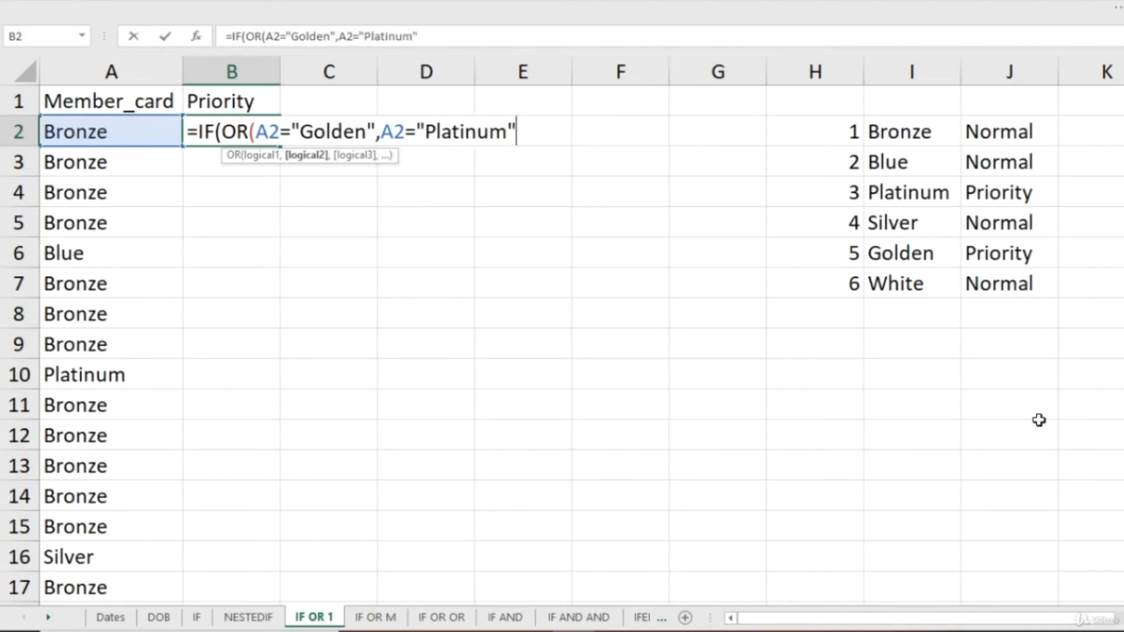
type("),")
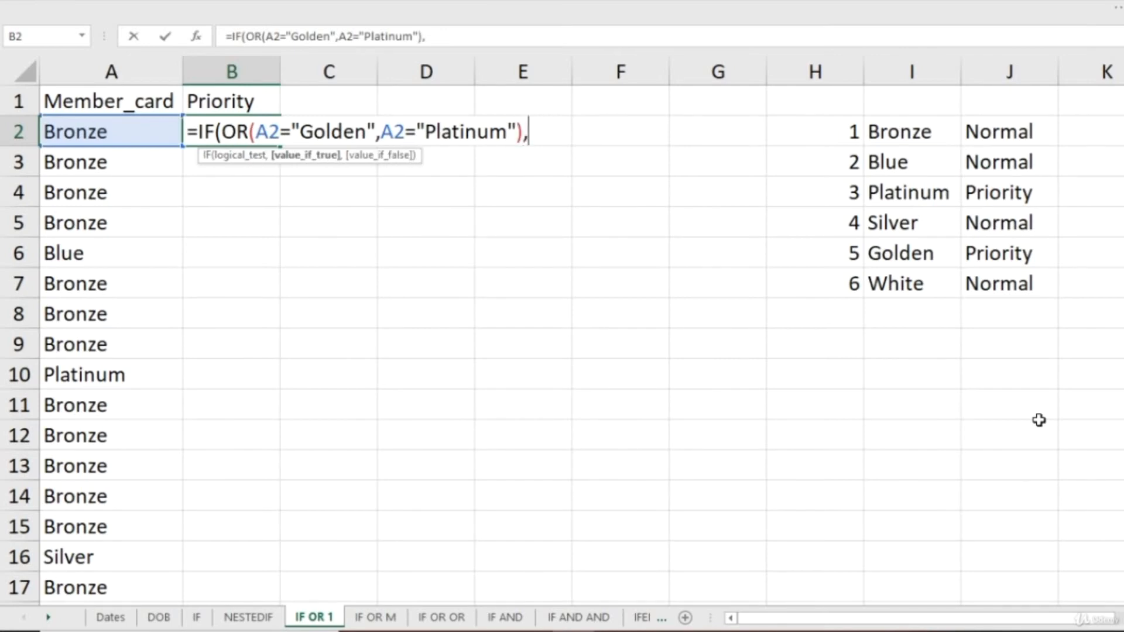
Step: Complete the B2 formula with "Priority" as the value if true and "Normal" as the value if false
type("\"Pri")
type("orit")
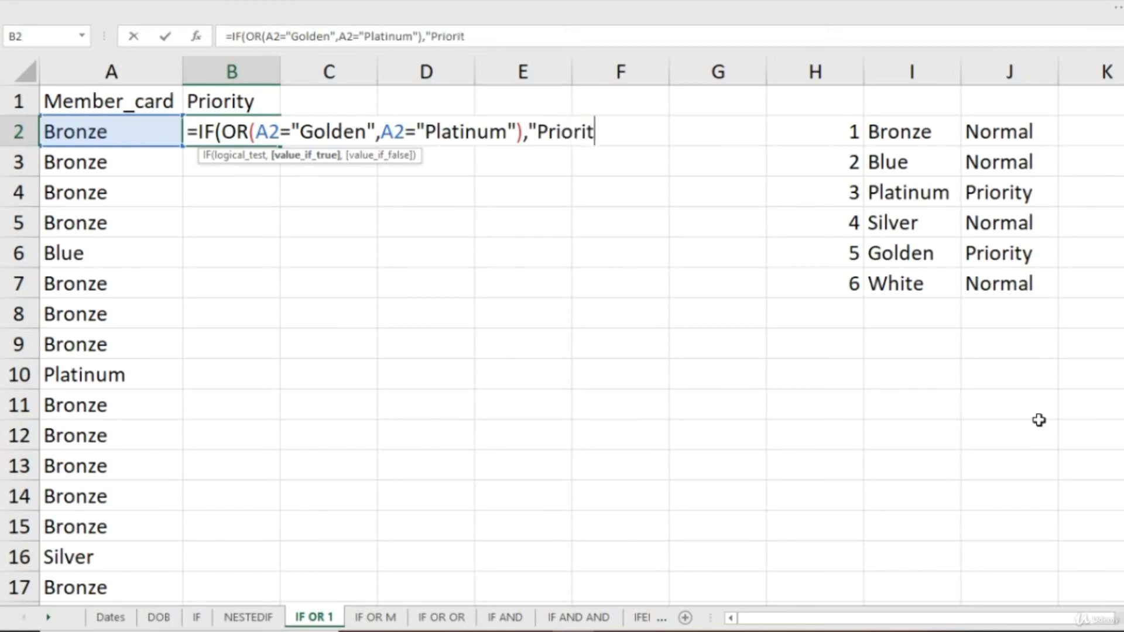
type("y\",")
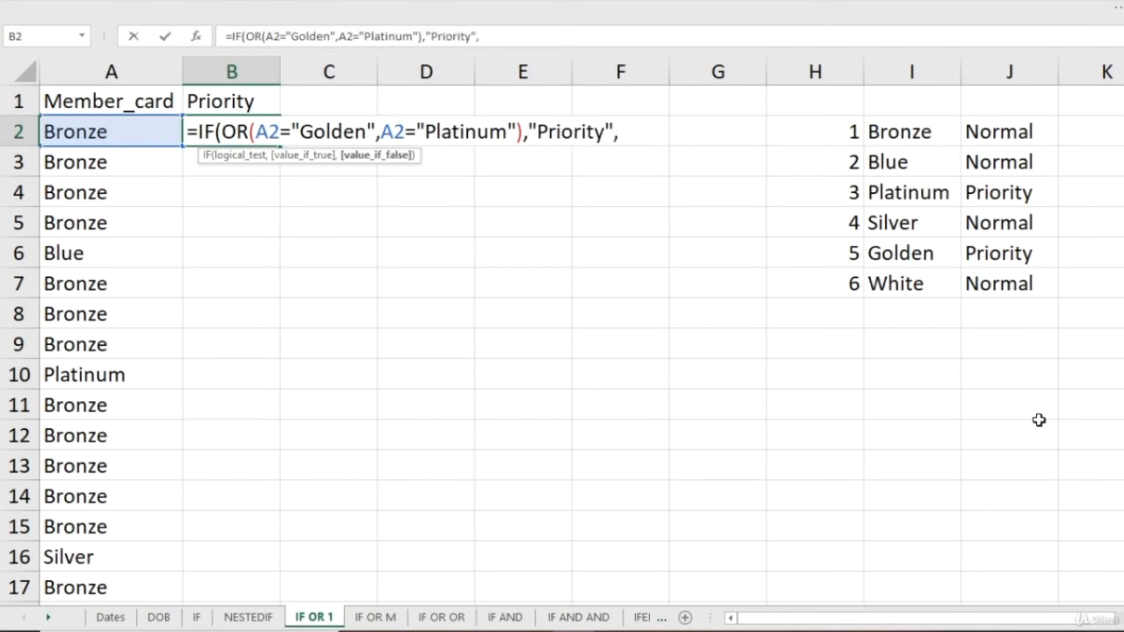
type("\"Normal\"")
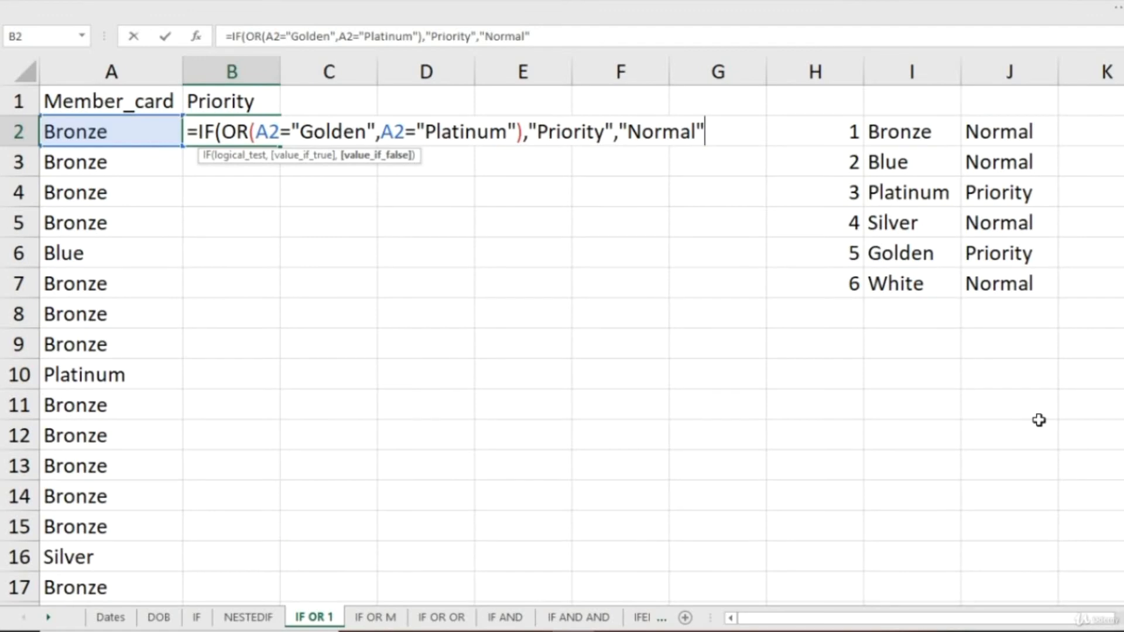
key("Return")
key("Return")
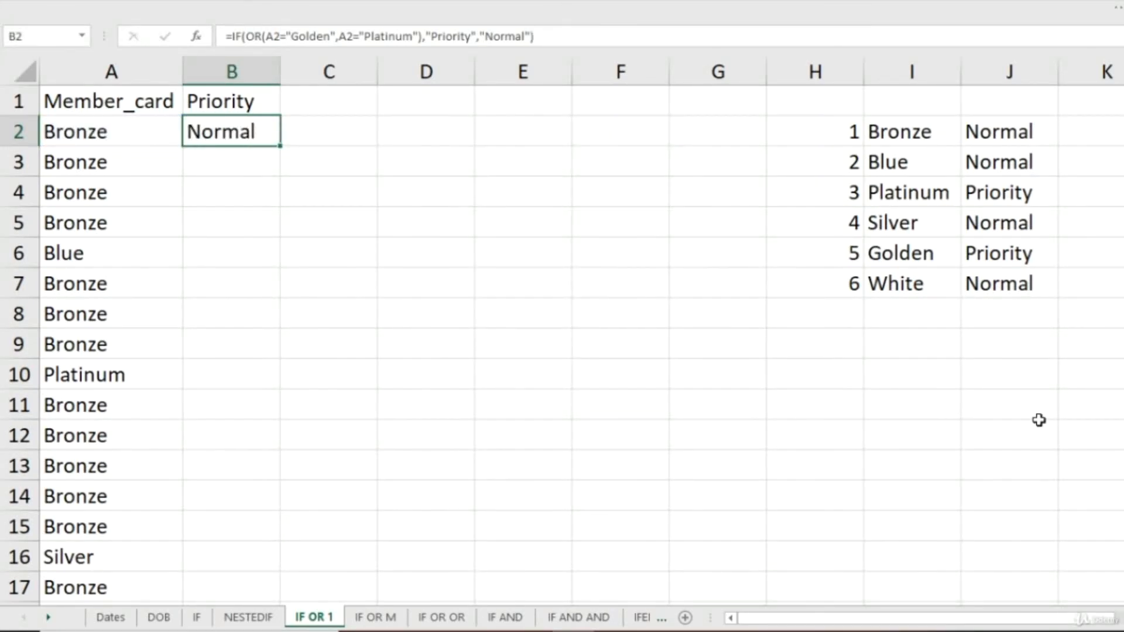
Step: Copy the new B2 formula down column B to row 202, the last row with a member card
key("ctrl+c")
key("Left")
key("ctrl+Down")
key("Right")
key("ctrl+shift+Up")
key("ctrl+v")
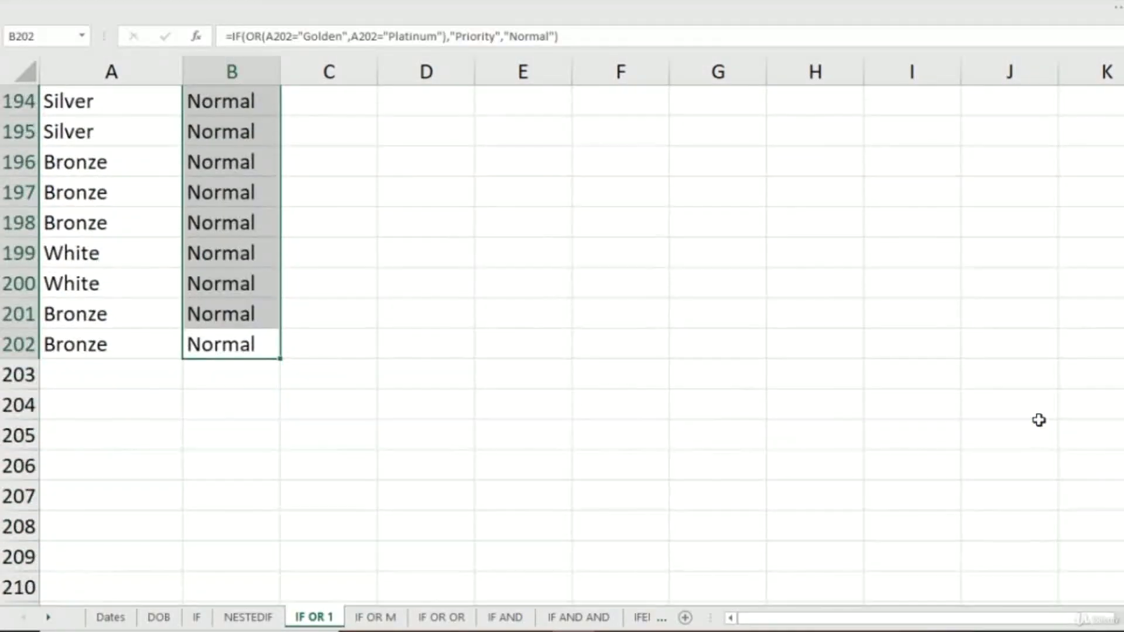
Step: Check the copied formula and result beside the Platinum card in row 10 and in the neighbouring rows
key("Up")
key("ctrl+Up")
key("Down")
key("Down")
key("Down")
key("Down")
key("Down")
key("Down")
key("Down")
key("Down")
key("Down")
key("Down")
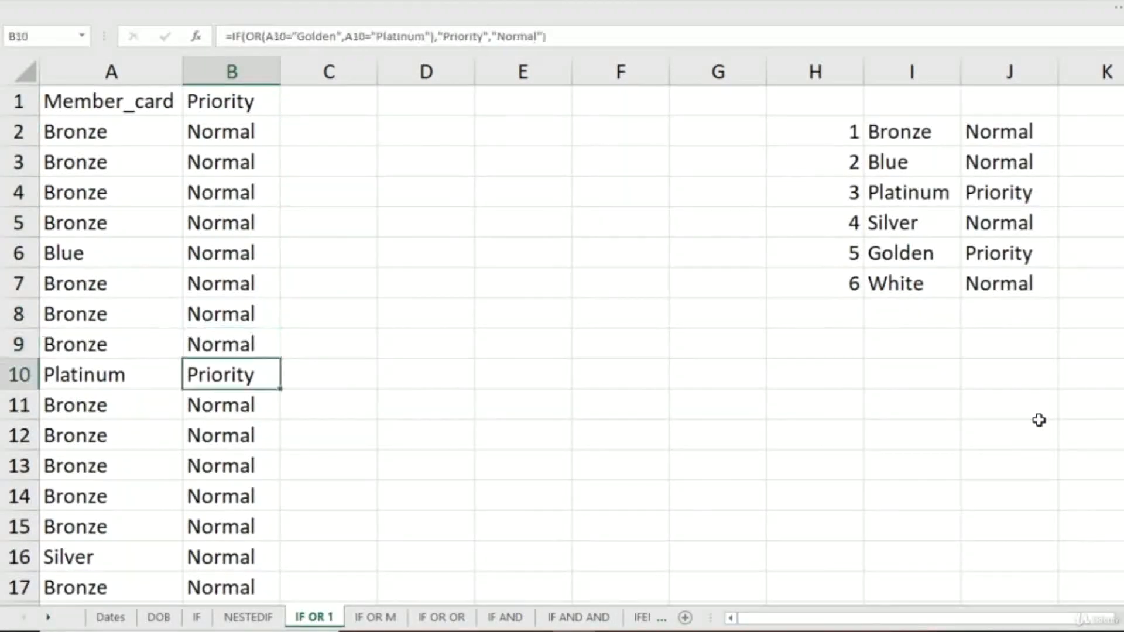
key("Up")
key("Down")
key("Down")
key("Down")
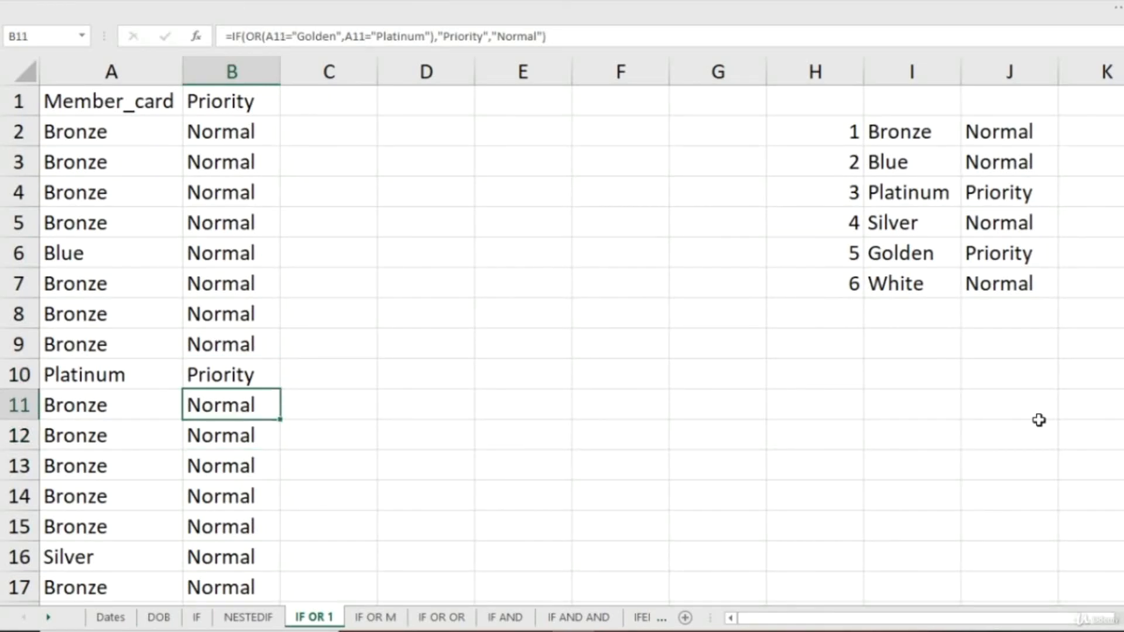
Step: Review the column B results down to the Golden cards in rows 30 to 32 and return to B2
key("Down")
key("Down")
key("Down")
key("Down")
key("Down")
key("Down")
key("Down")
key("Down")
key("Down")
key("Down")
key("Down")
key("Down")
key("Down")
key("Down")
key("Down")
key("Down")
key("Down")
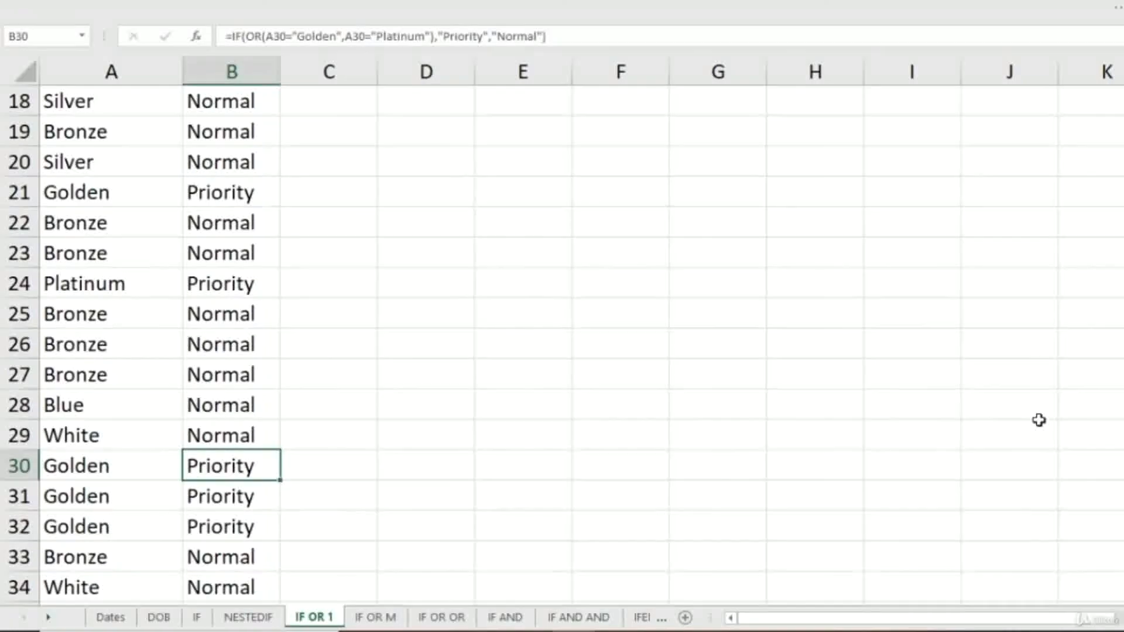
key("Down")
key("Up")
key("Down")
key("Down")
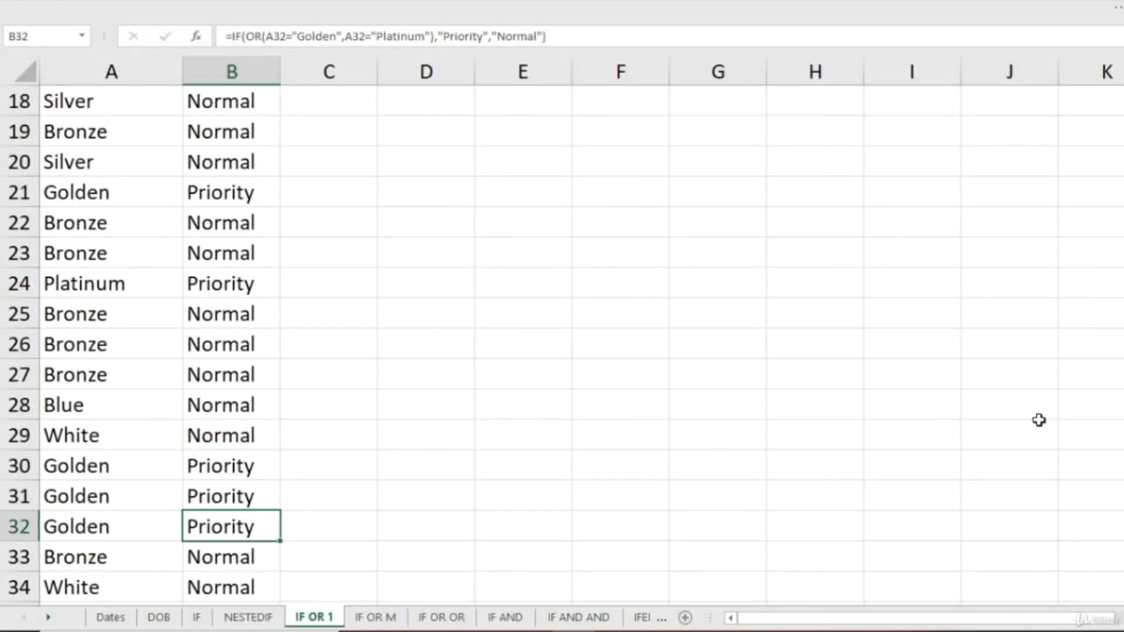
key("ctrl+Up")
key("Down")
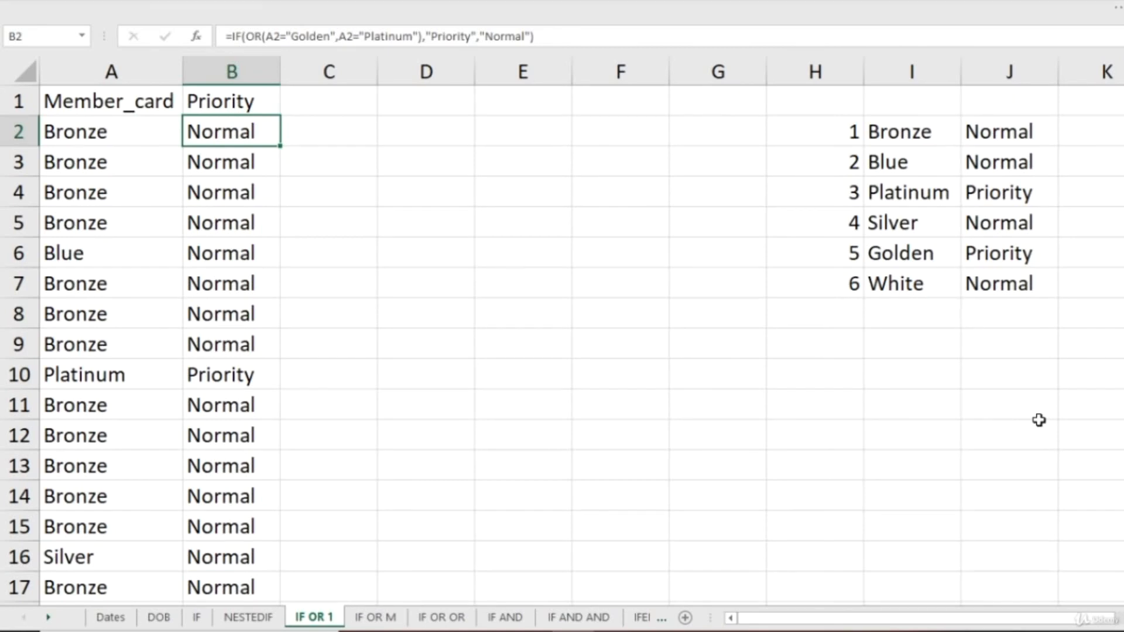
Step: Examine the card type reference list starting in H2 and return to the formula in B2
key("Right")
key("Right")
key("Right")
key("Right")
key("Right")
key("Right")
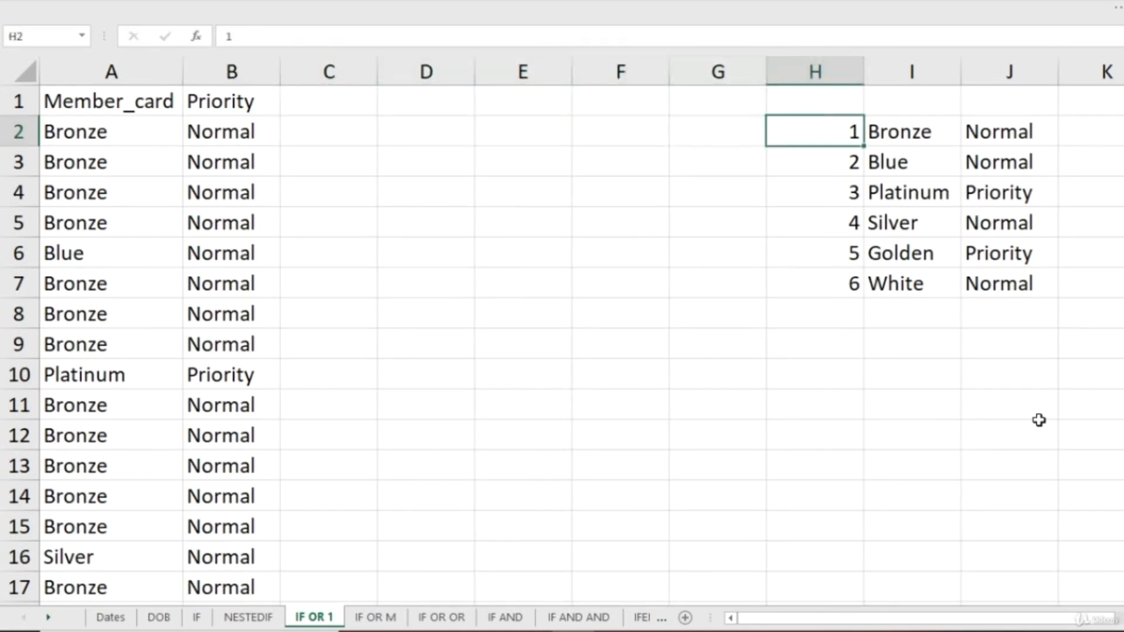
key("Right")
key("Down")
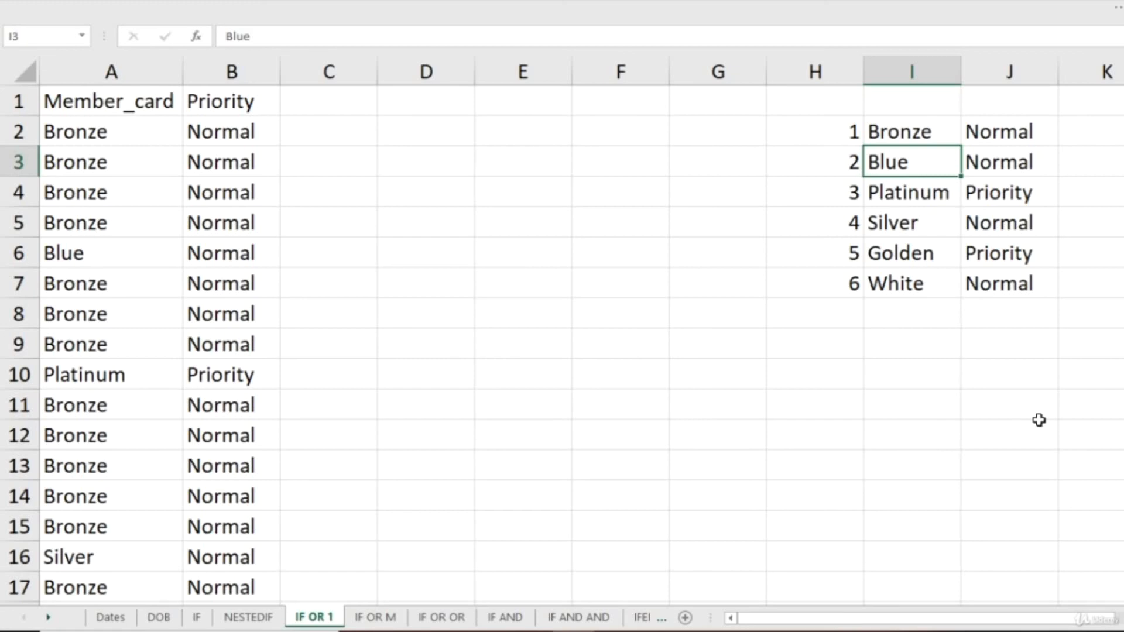
key("Up")
key("Up")
key("ctrl+Left")
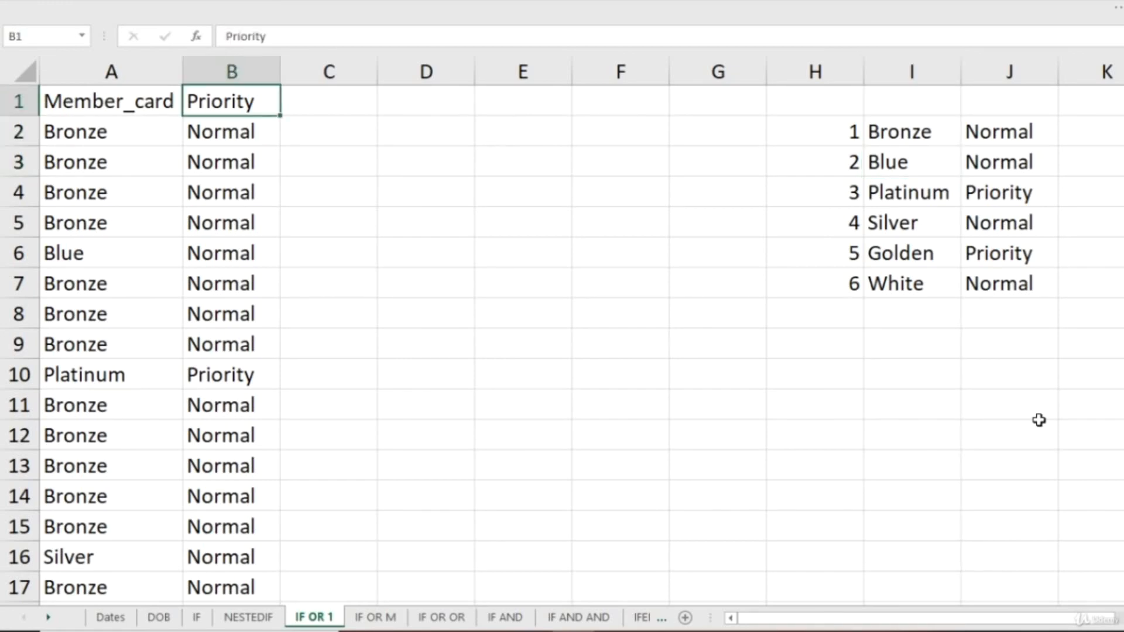
key("Down")
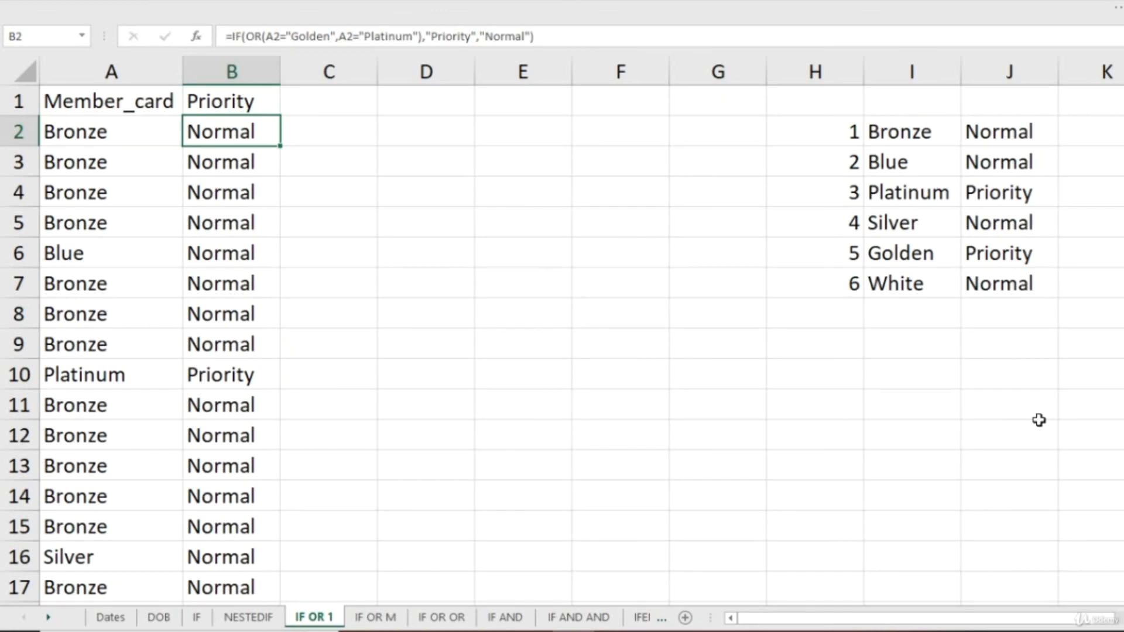